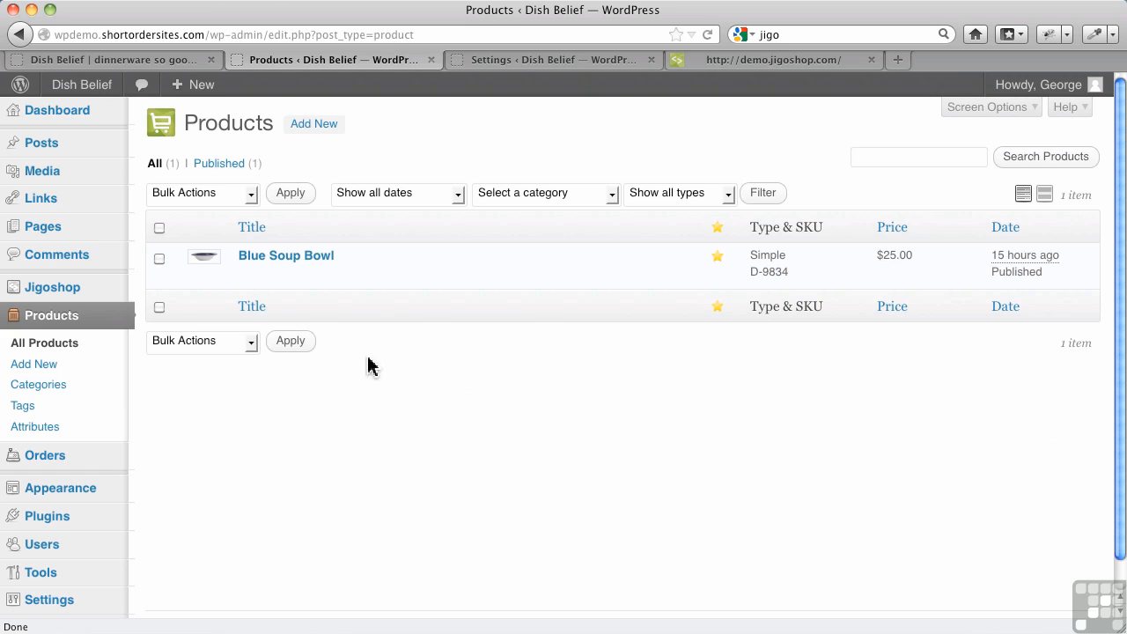
Rename the Blue Soup Bowl product to "Wide Rim Soup Bowl" and save the update.
click(309, 262)
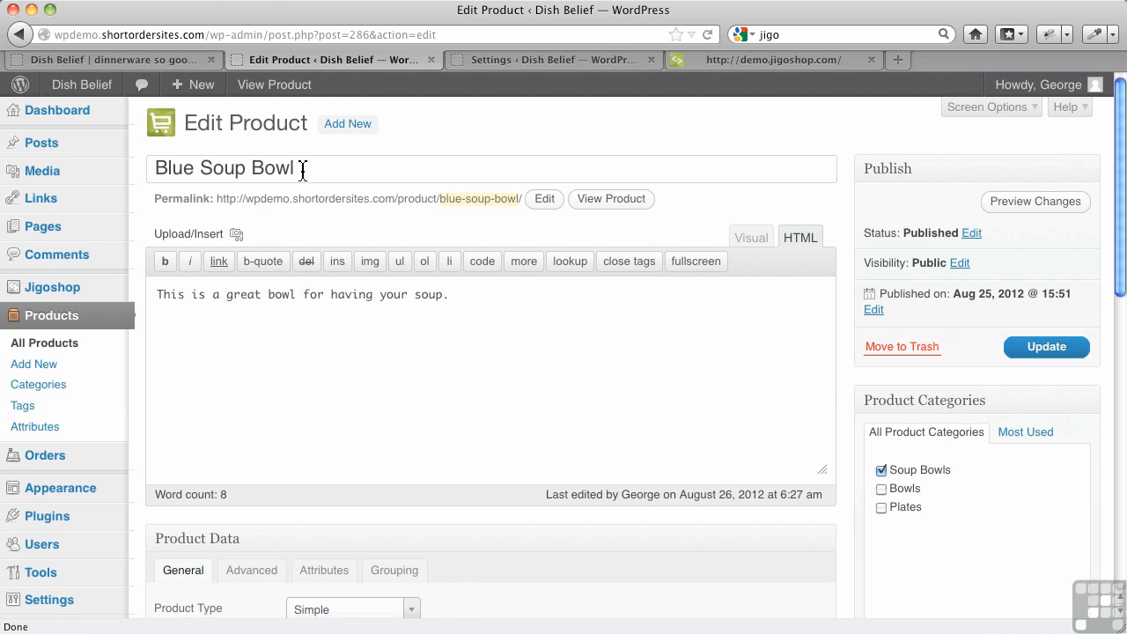
drag(302, 170, 131, 166)
text(W)
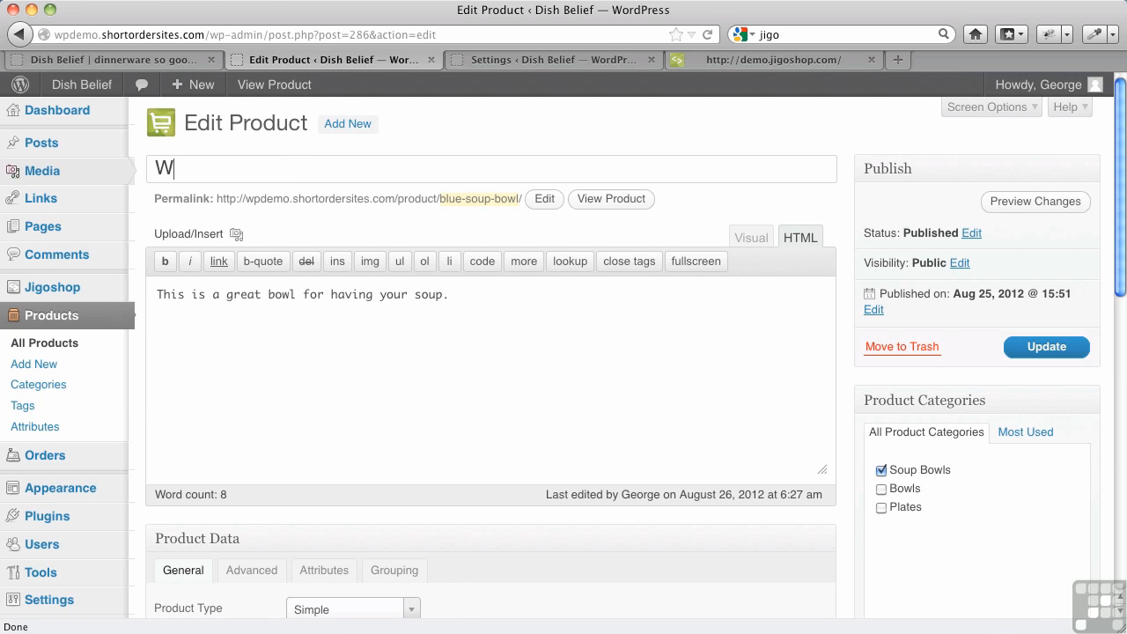
text(ide Rim Soup Bowl)
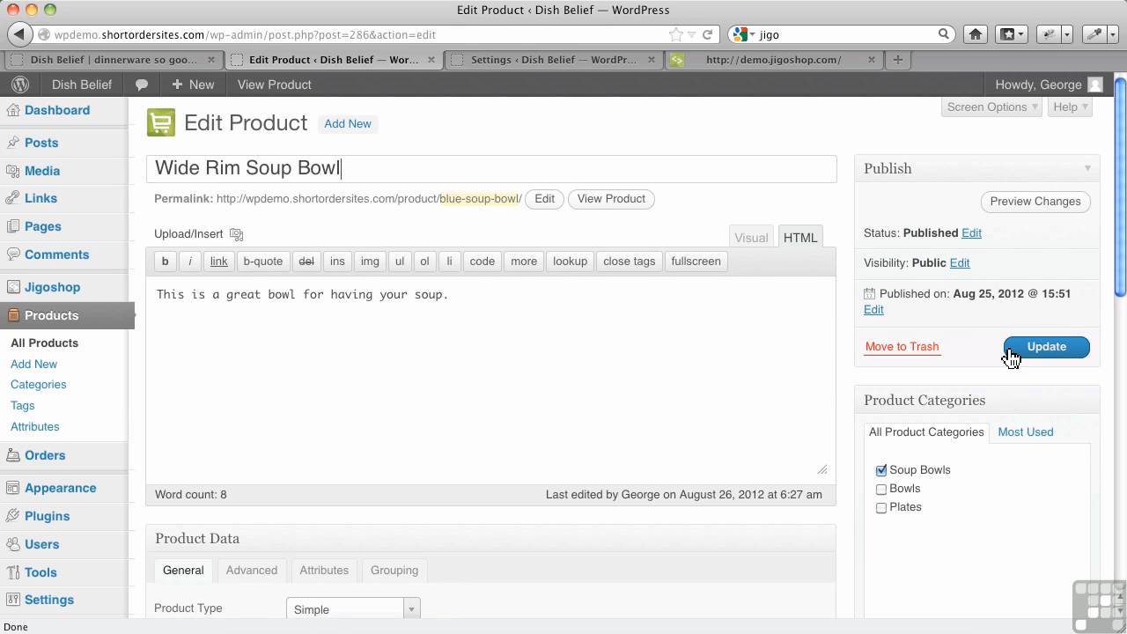
click(1045, 356)
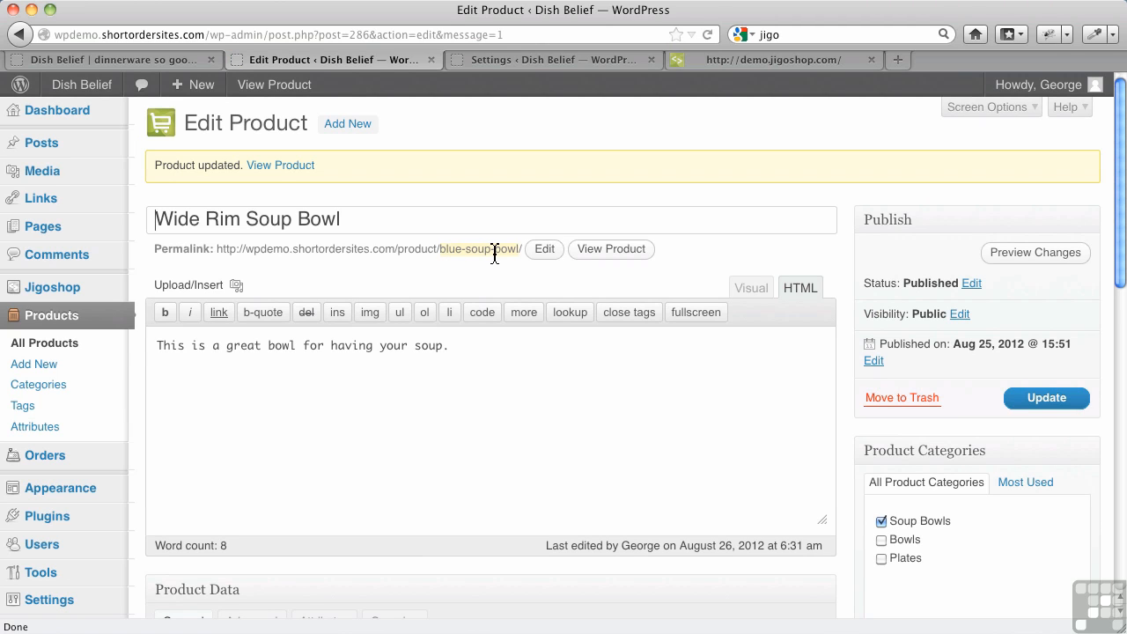
Change the product's permalink slug to wide-rim-soup-bowl.
click(543, 253)
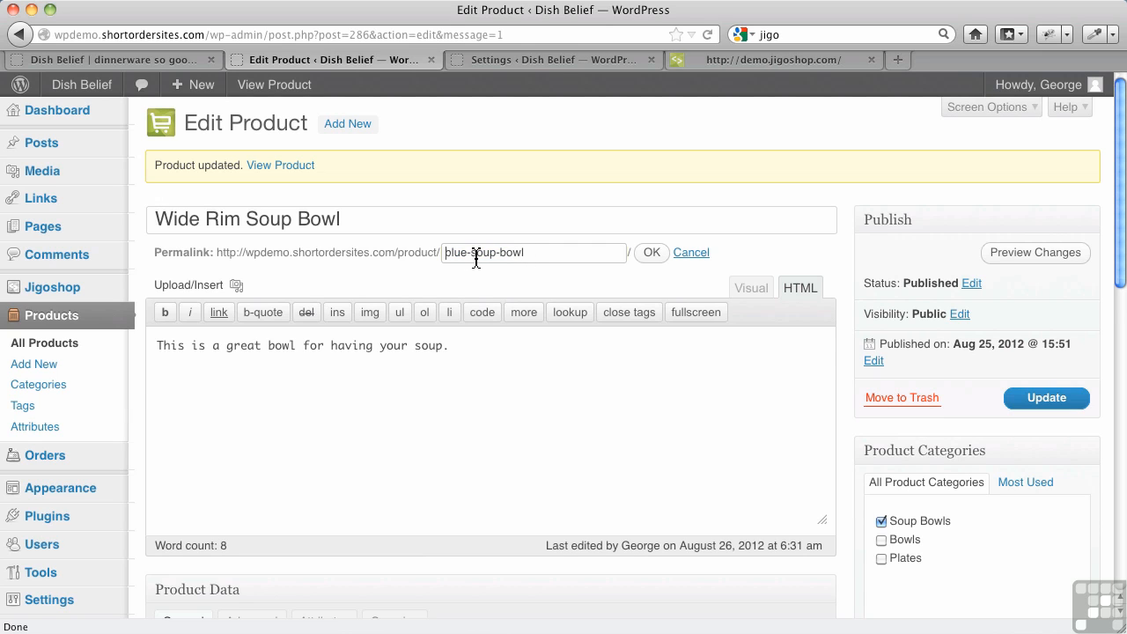
drag(468, 252, 444, 253)
text(wide-rim)
click(651, 253)
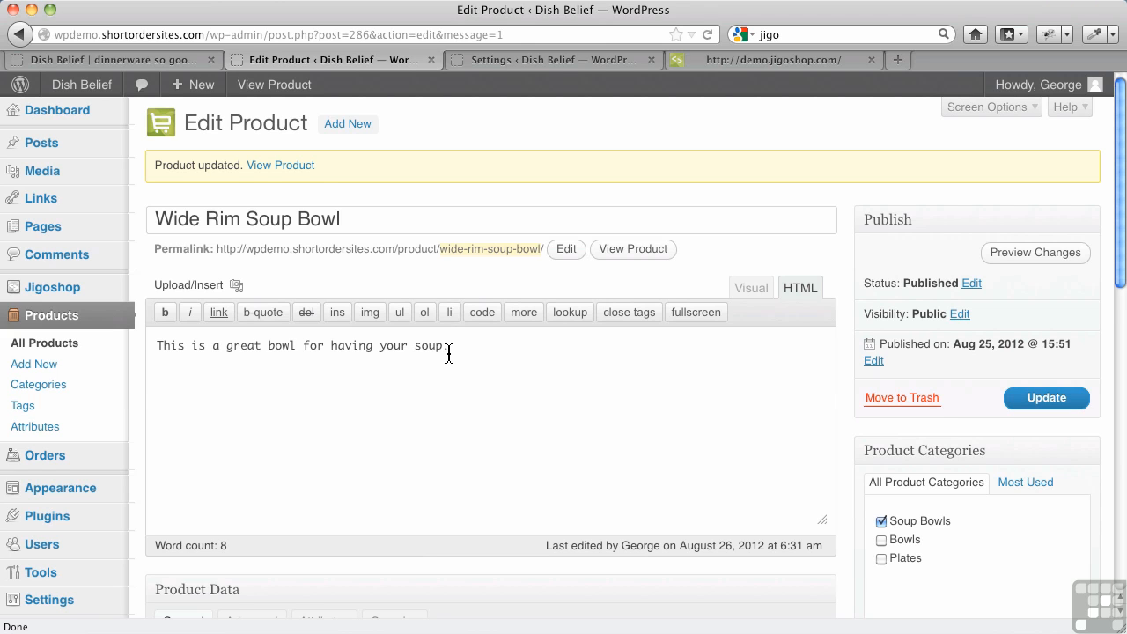
Add a custom attribute named "Colour" to the product data of the Wide Rim Soup Bowl.
scroll(459, 359, down, 1)
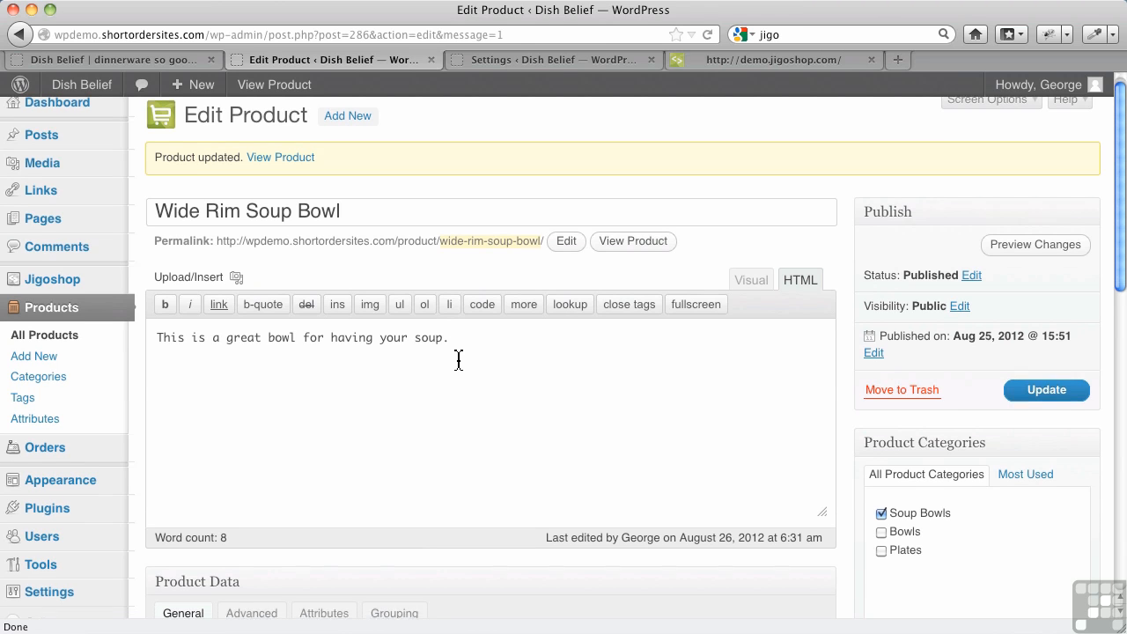
scroll(459, 360, down, 3)
scroll(459, 359, down, 3)
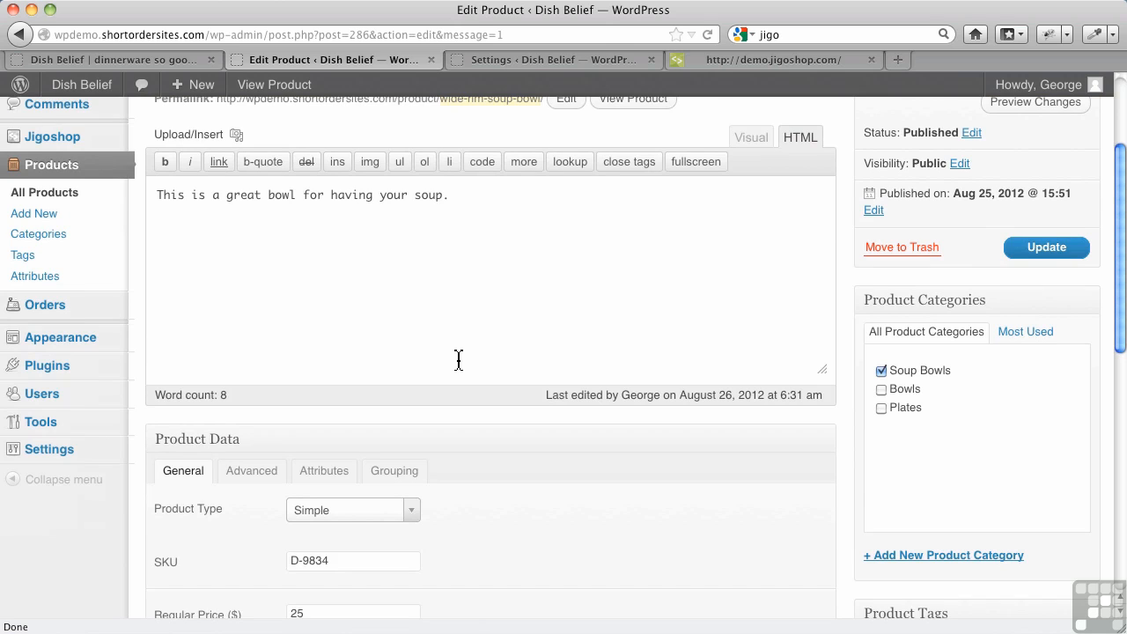
scroll(459, 359, down, 3)
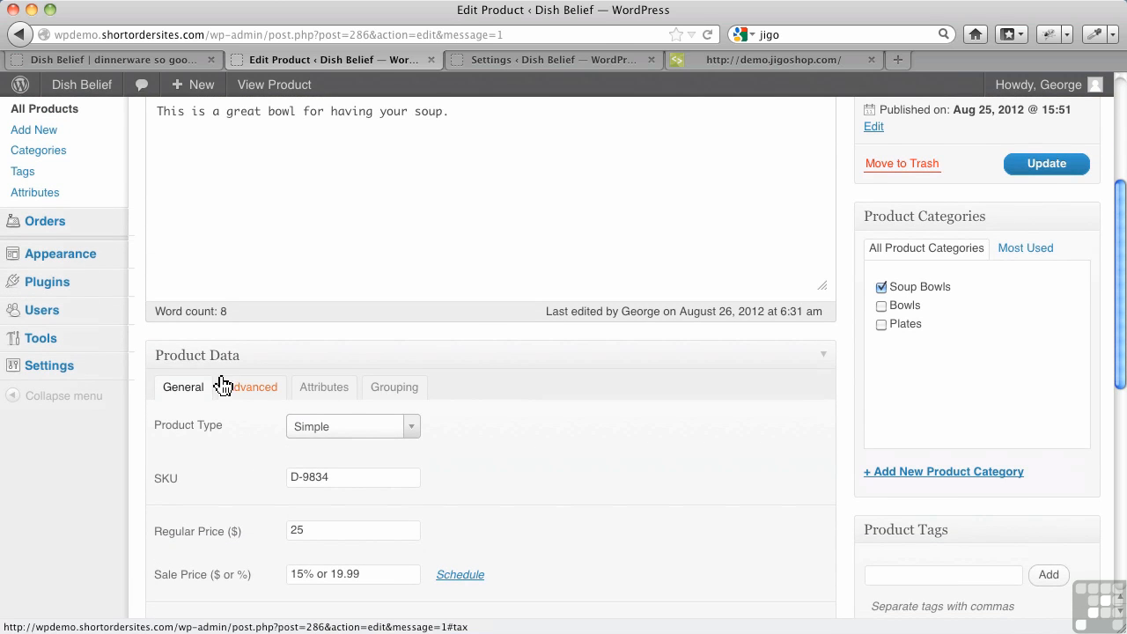
scroll(229, 379, down, 3)
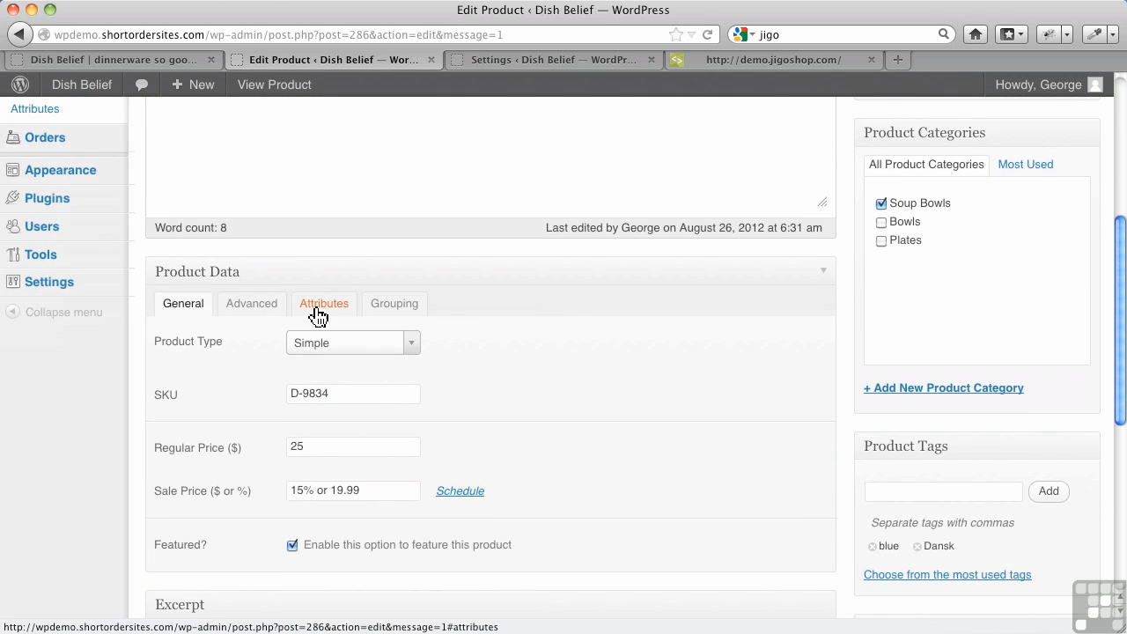
click(319, 309)
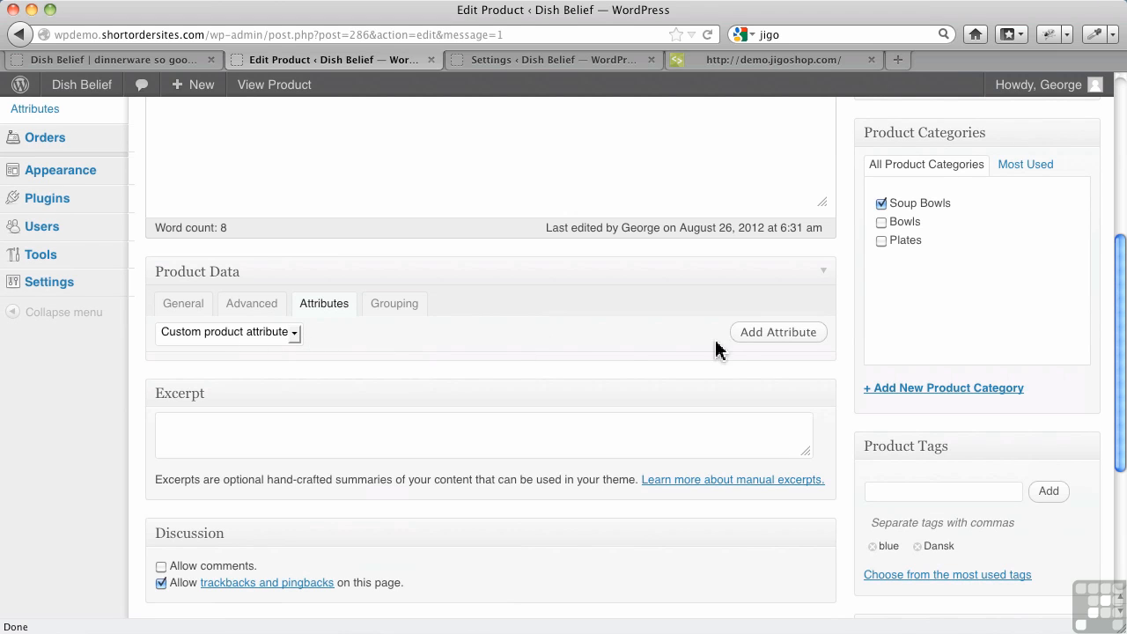
click(745, 342)
click(263, 416)
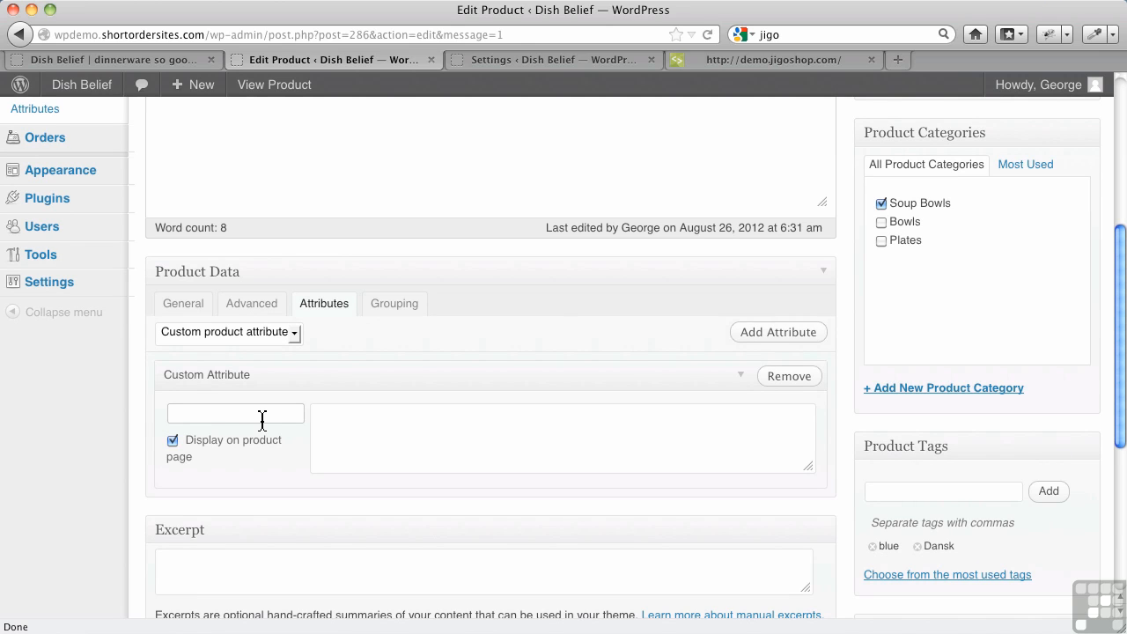
text(Colour)
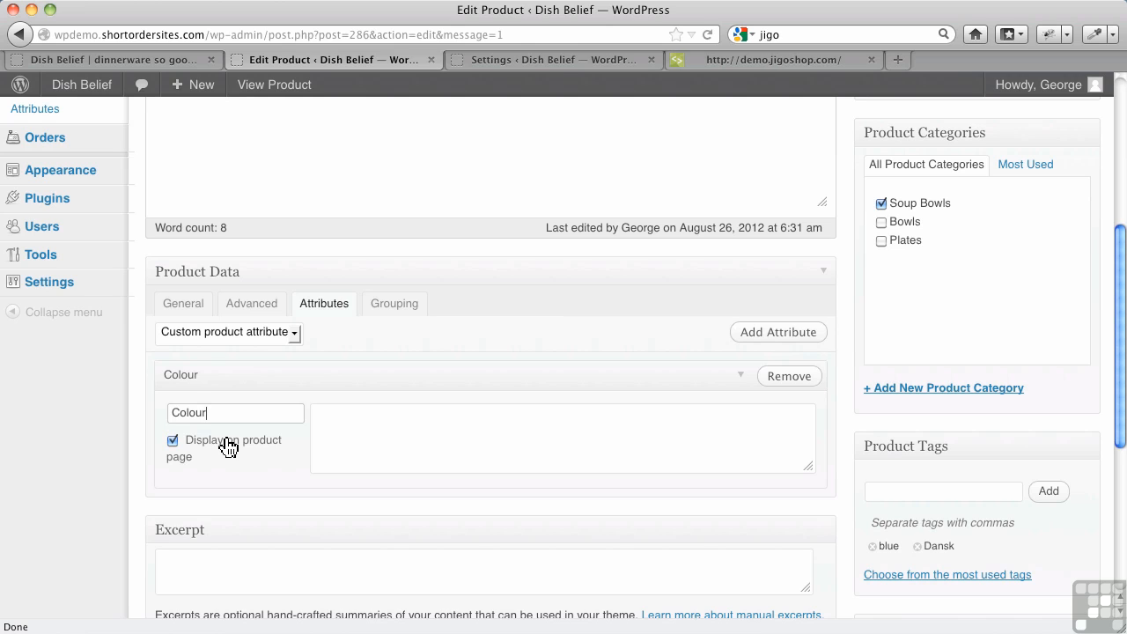
Enter "Blue, Green, Purple" as the Colour attribute's values and update the product.
click(365, 425)
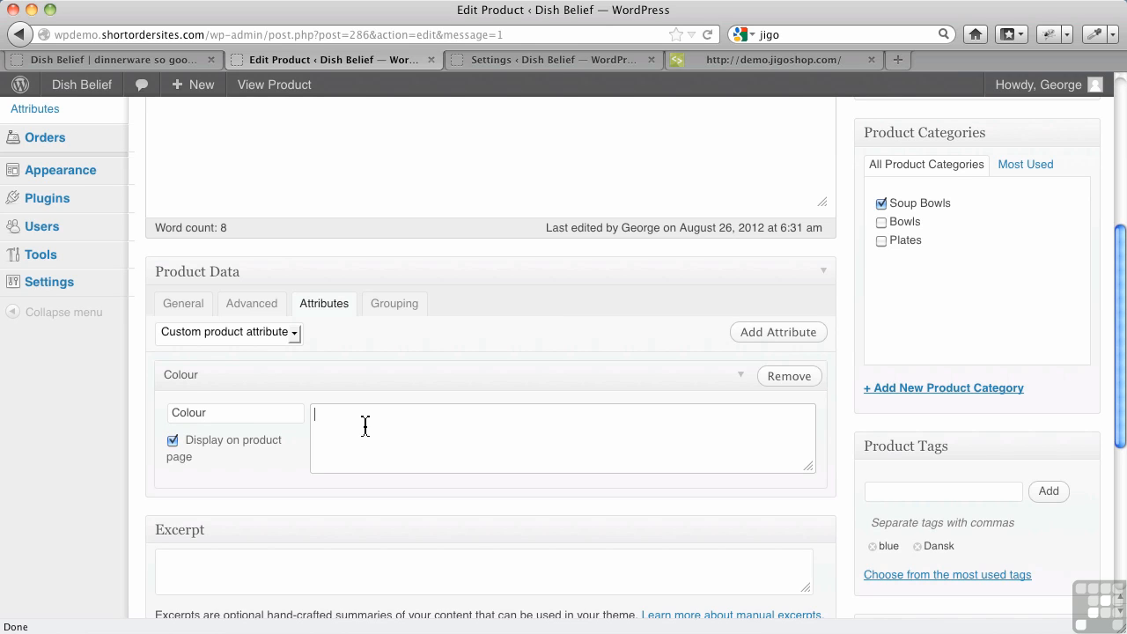
text(Blue, Green, Purple)
scroll(547, 448, down, 1)
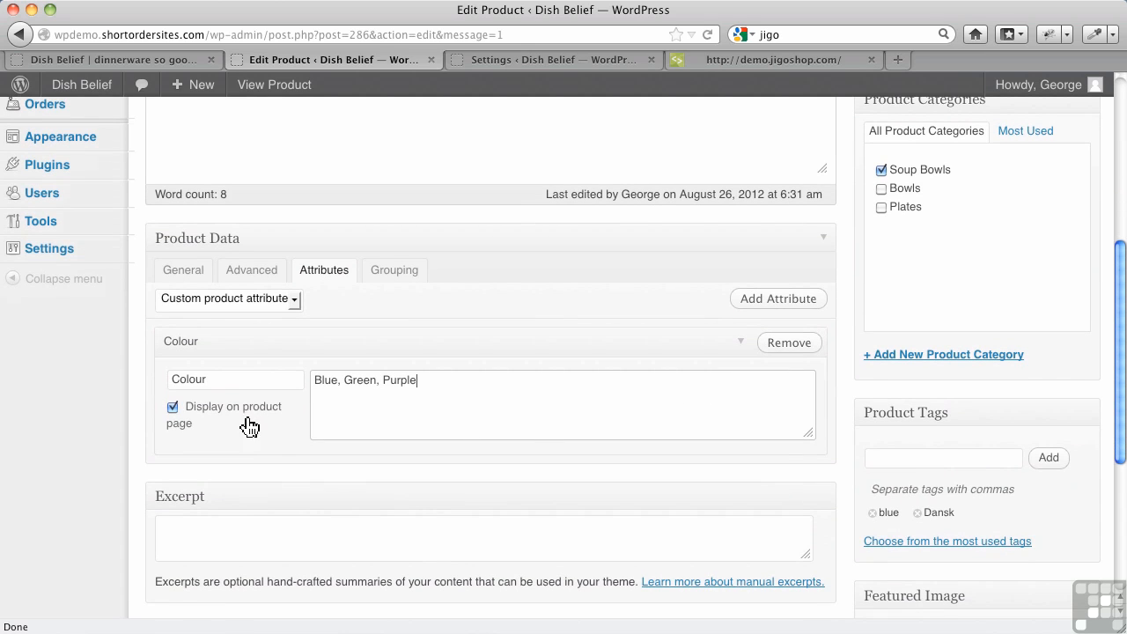
scroll(479, 423, up, 10)
click(1053, 401)
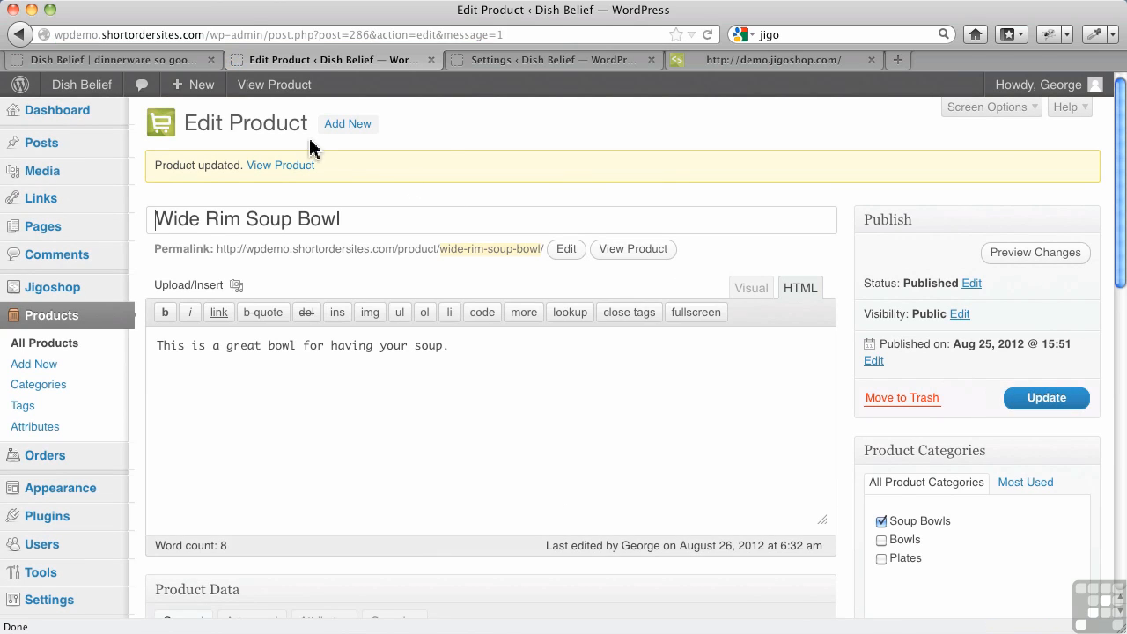
Open the Wide Rim Soup Bowl in the site's shop and check its additional information for the colour attribute.
click(173, 60)
click(463, 566)
scroll(378, 511, down, 5)
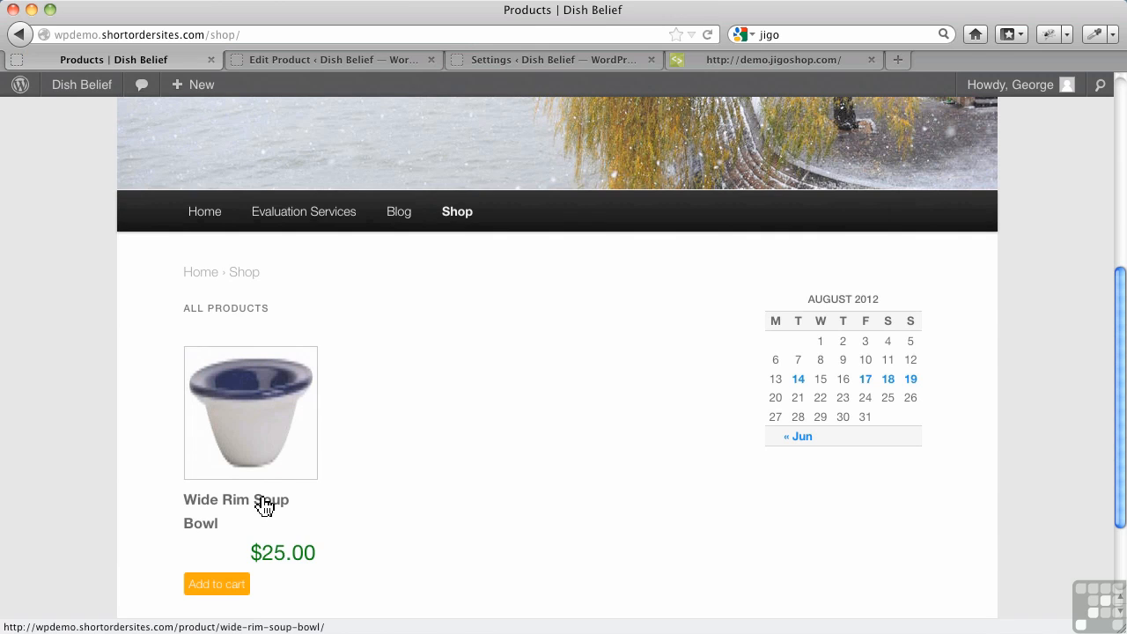
scroll(308, 483, down, 3)
click(248, 360)
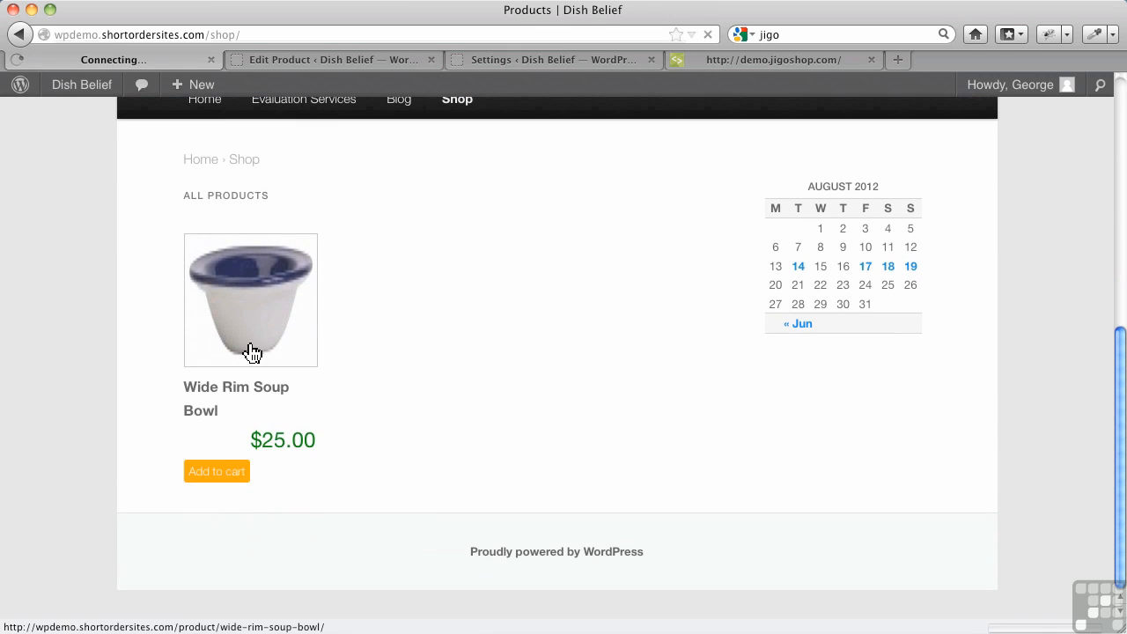
scroll(531, 382, down, 8)
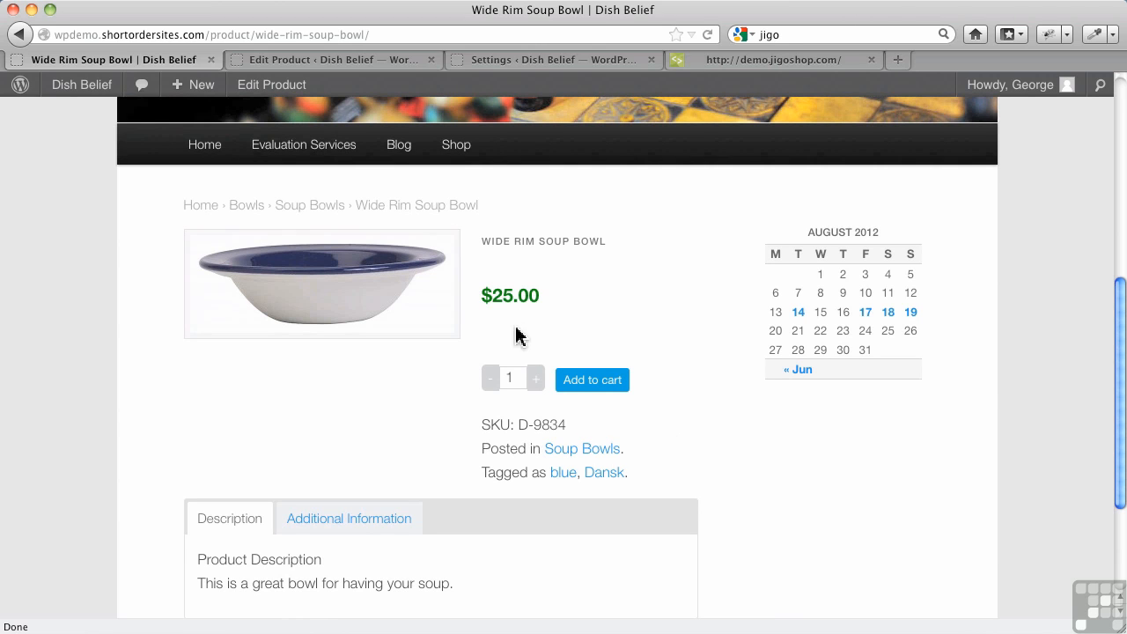
scroll(382, 391, down, 3)
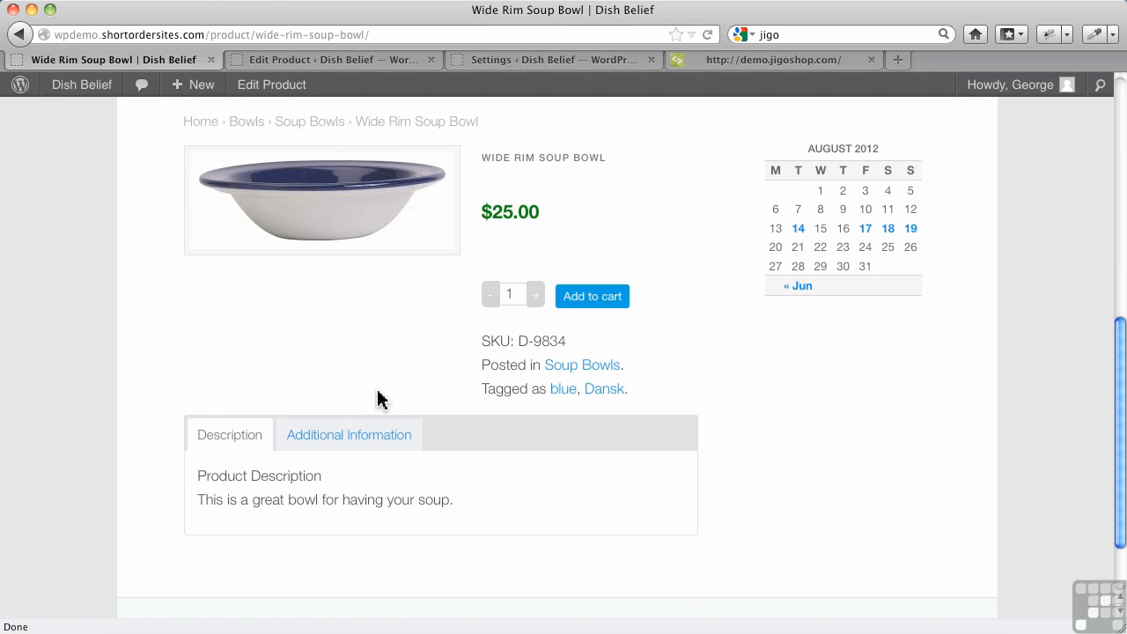
click(363, 442)
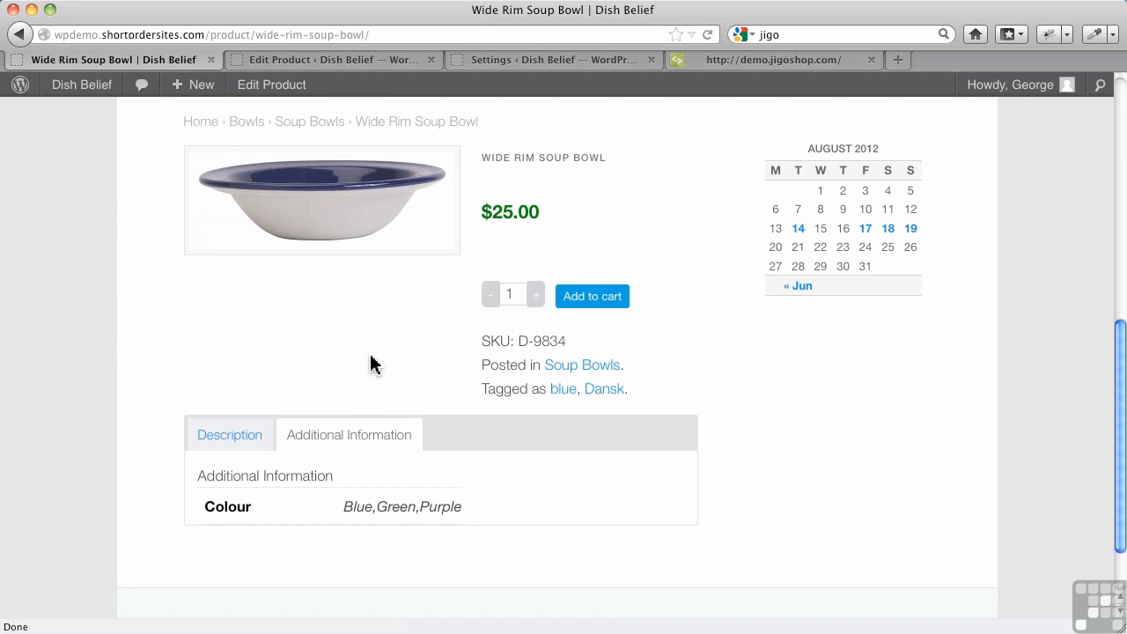
Return to the product admin and add a shop-wide product attribute labelled "Colour", leaving its slug blank.
click(370, 60)
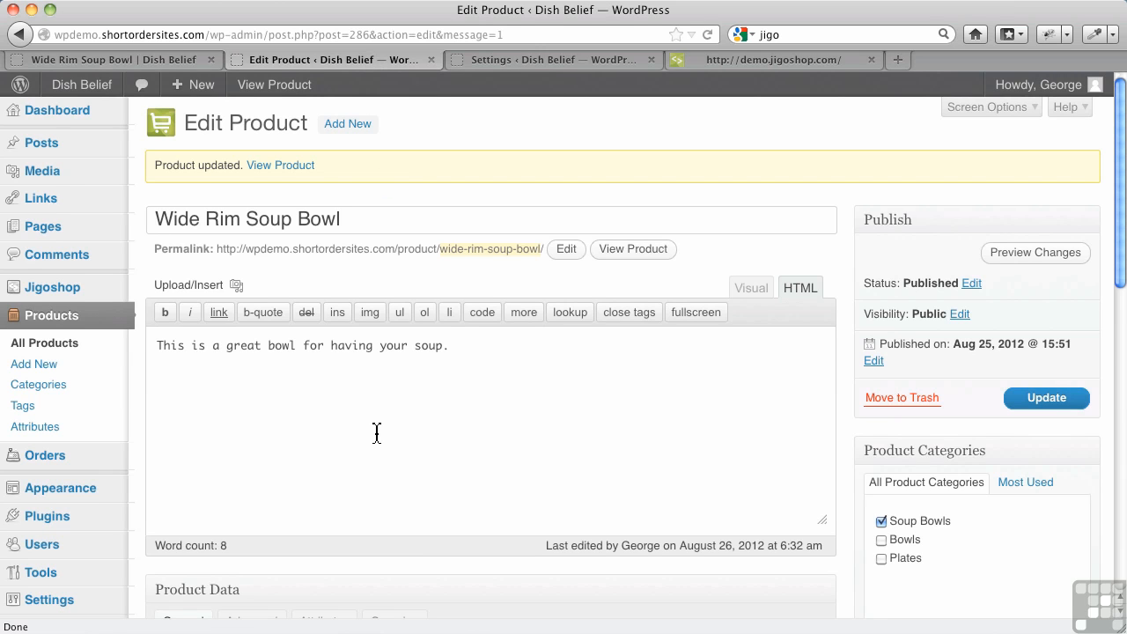
scroll(377, 432, down, 5)
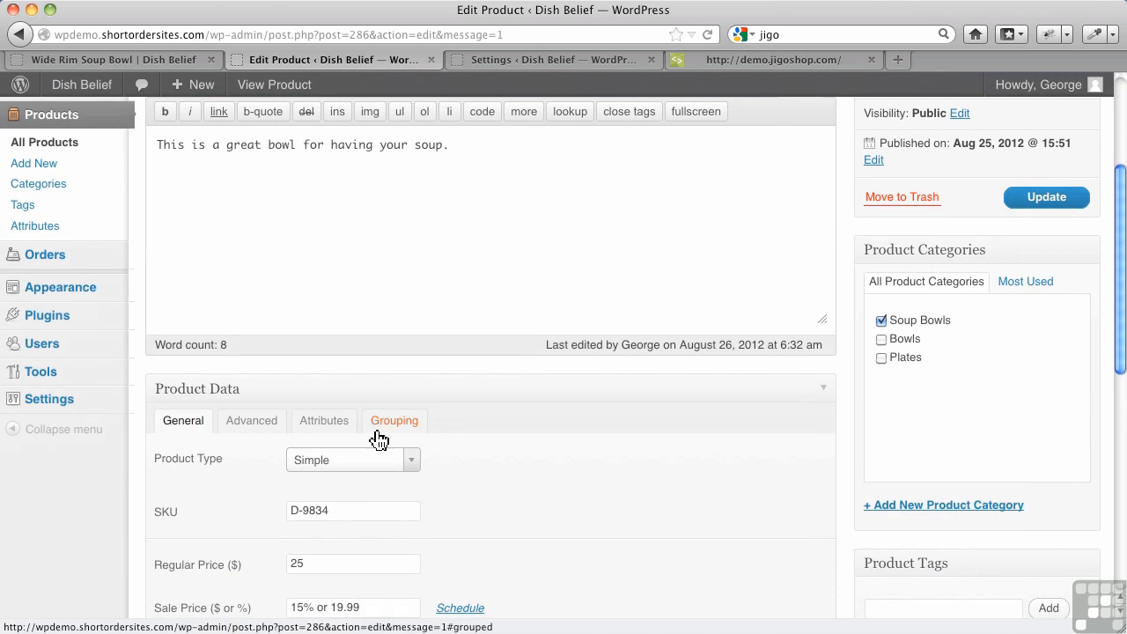
scroll(378, 440, down, 1)
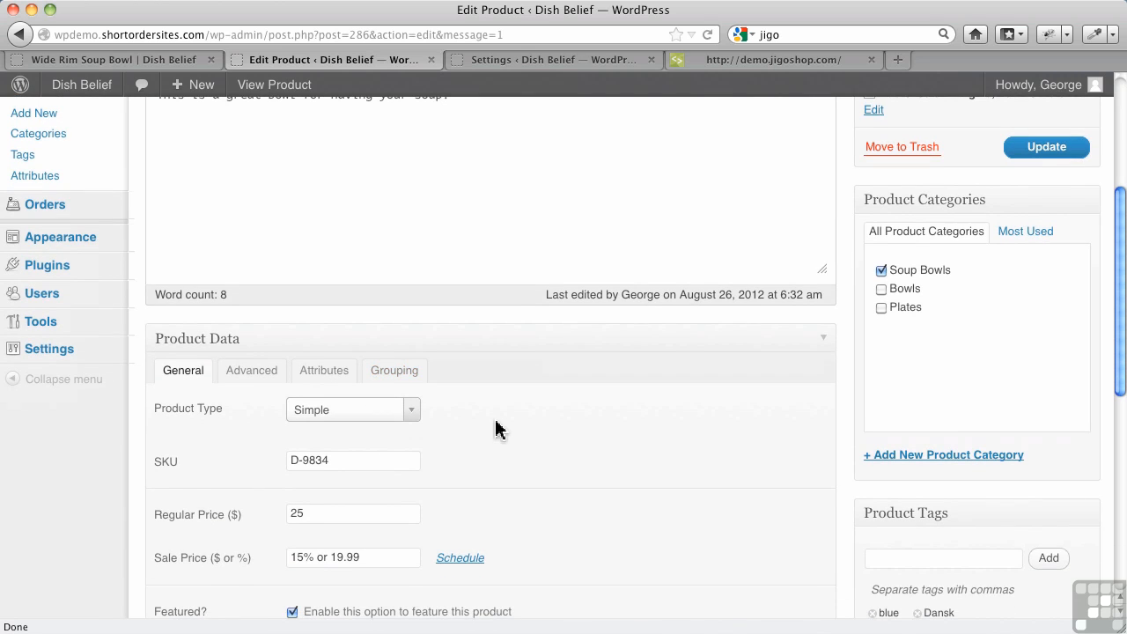
scroll(495, 429, up, 4)
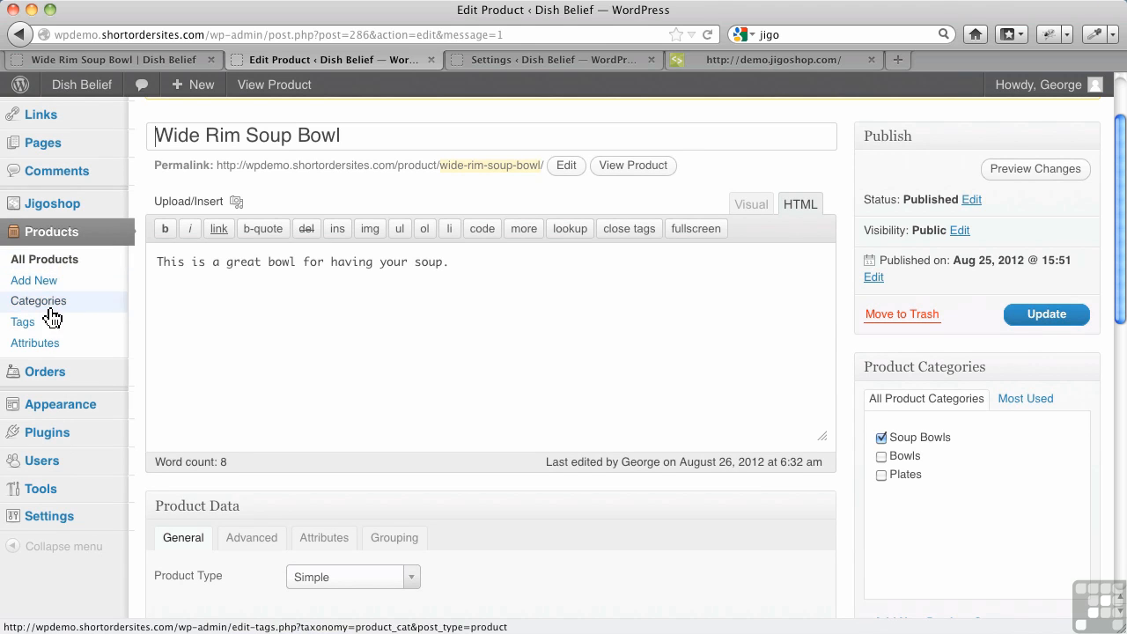
click(35, 343)
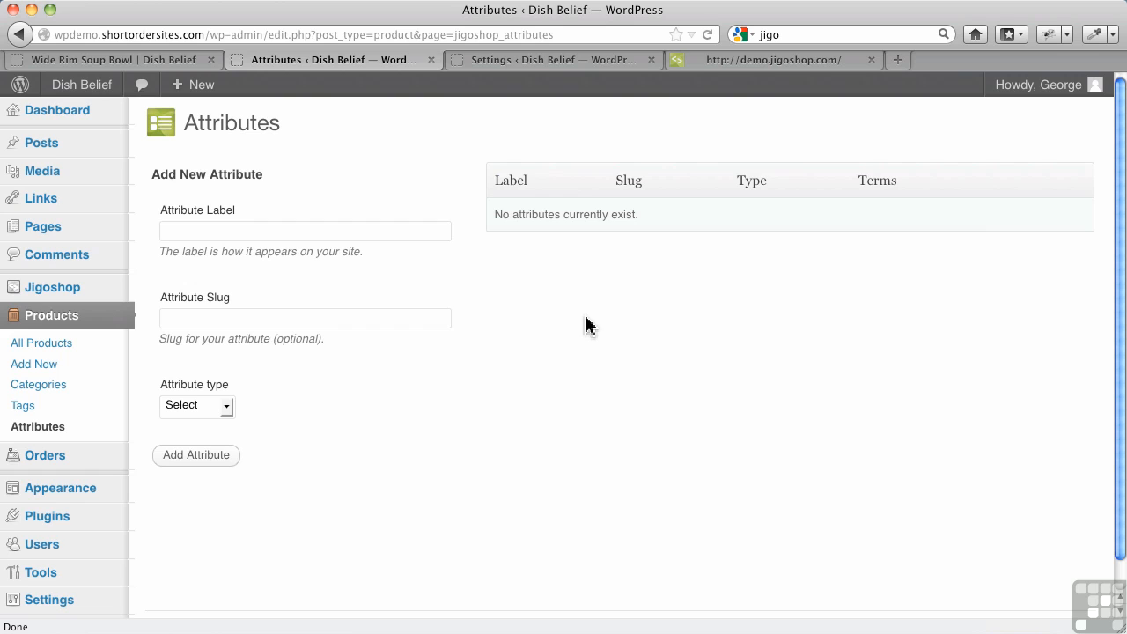
click(245, 230)
text(Colour)
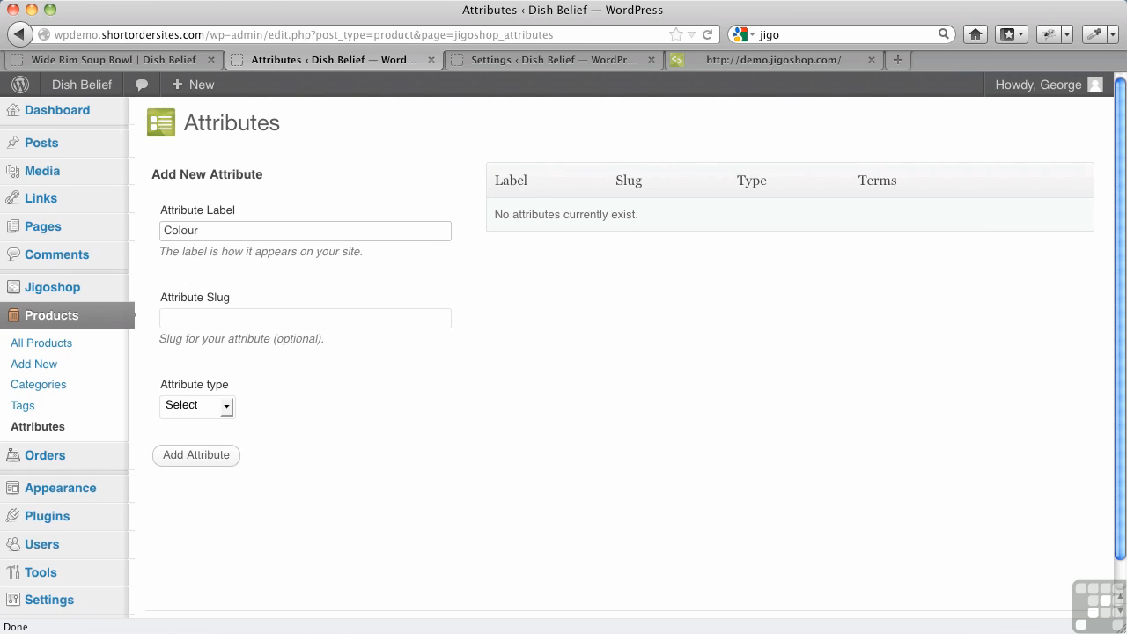
click(229, 317)
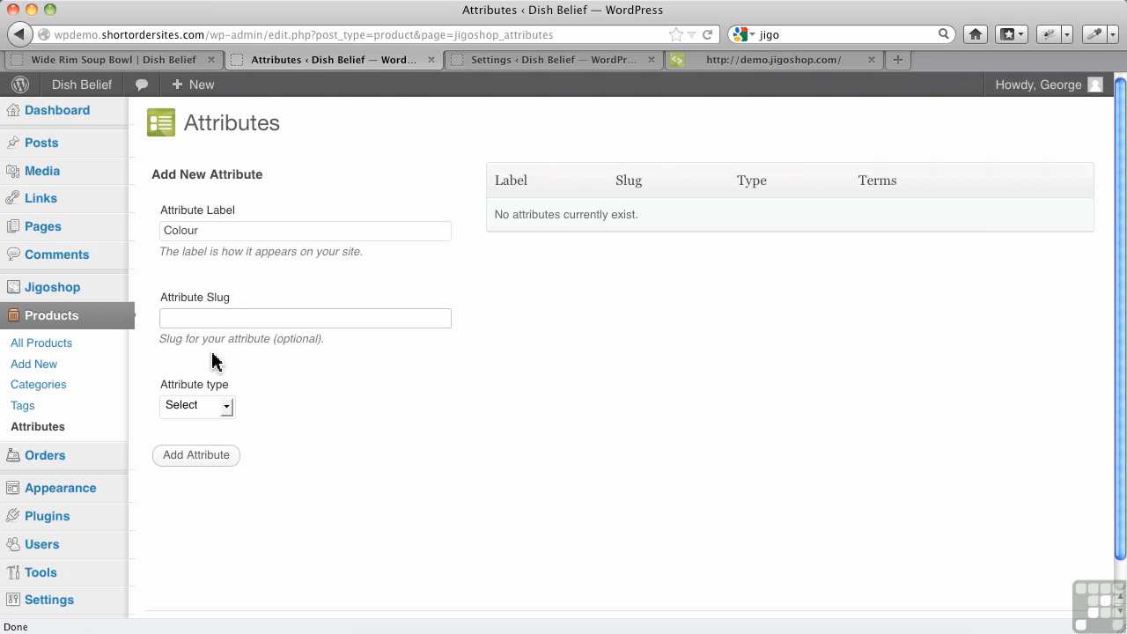
click(201, 467)
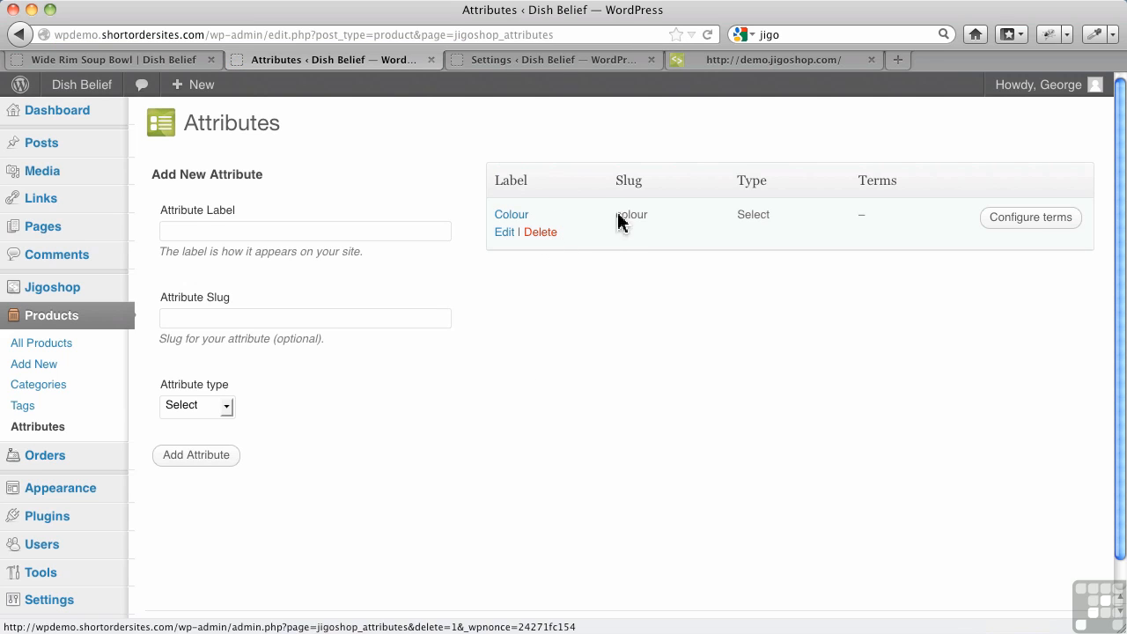
Add the term "Blue" with no parent to the Colour attribute.
click(509, 220)
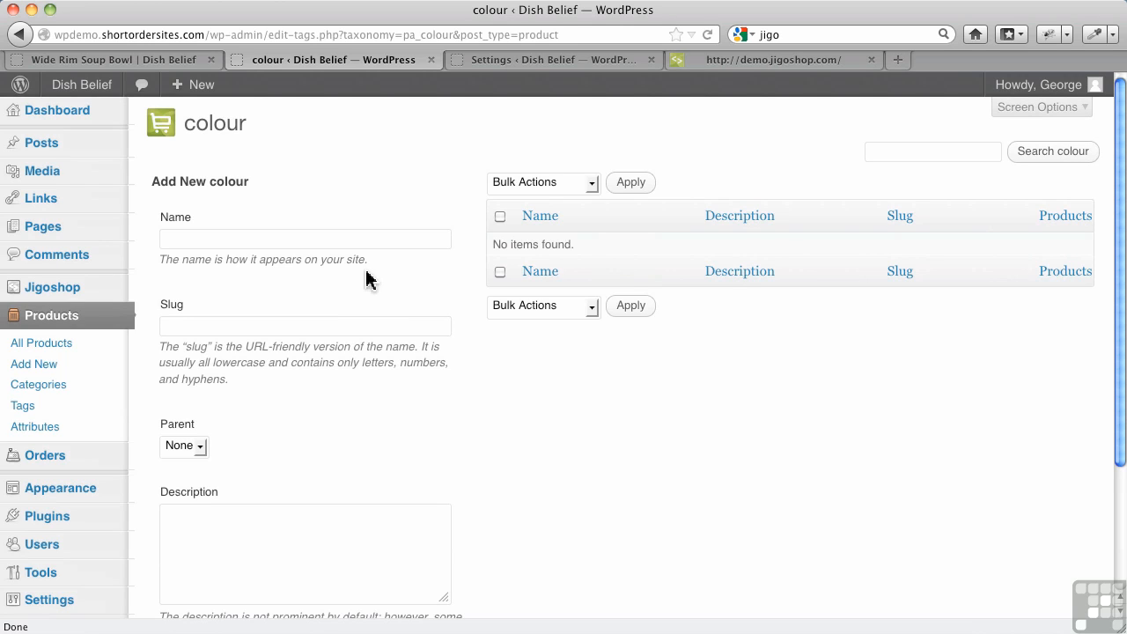
click(252, 239)
text(Blue)
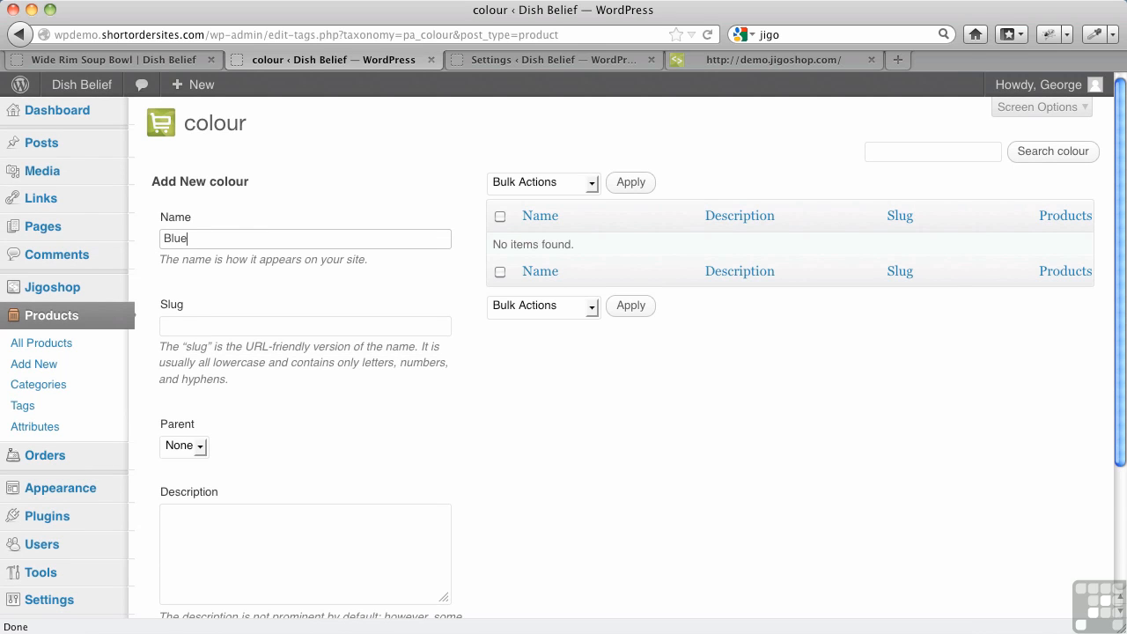
click(203, 451)
click(252, 445)
scroll(263, 438, down, 3)
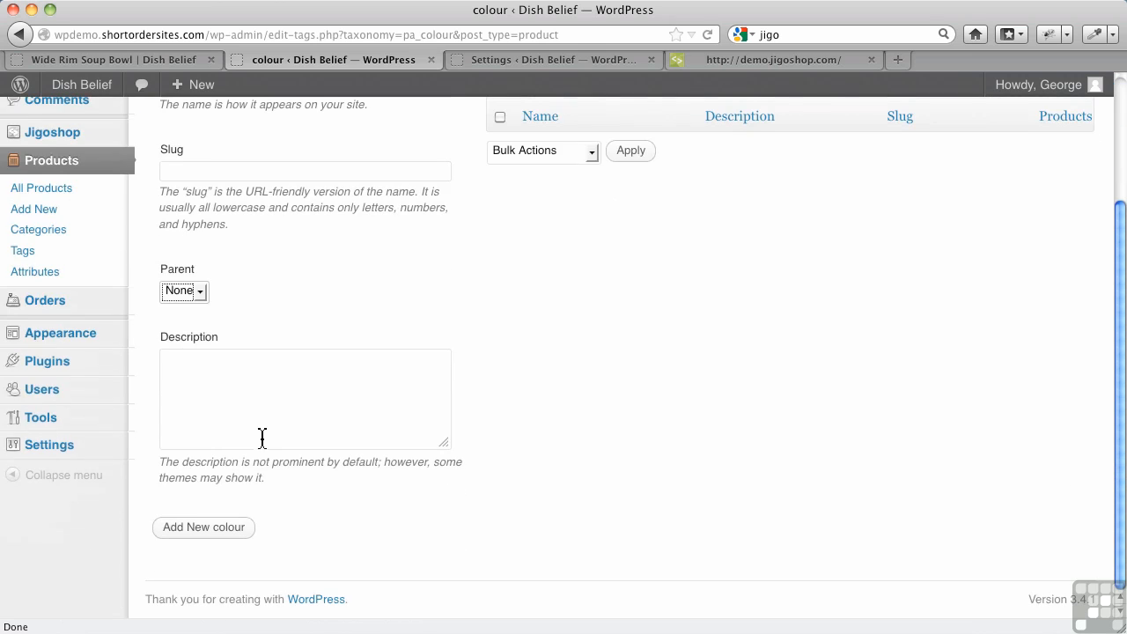
click(227, 530)
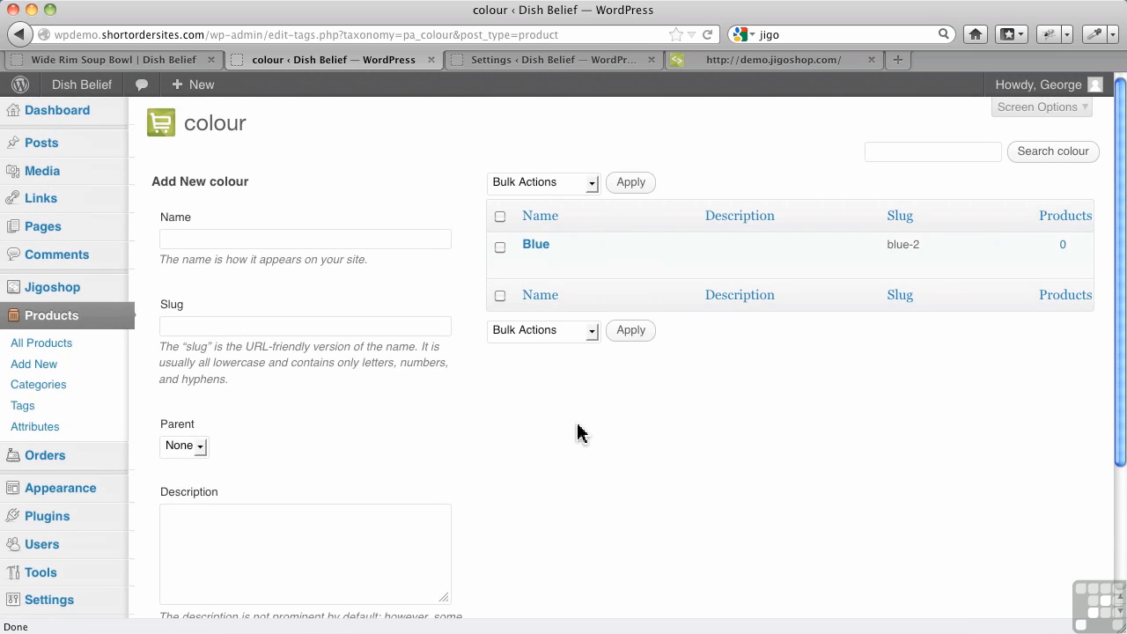
Add the term "Green" with no parent to the Colour attribute.
mouse_move(590, 255)
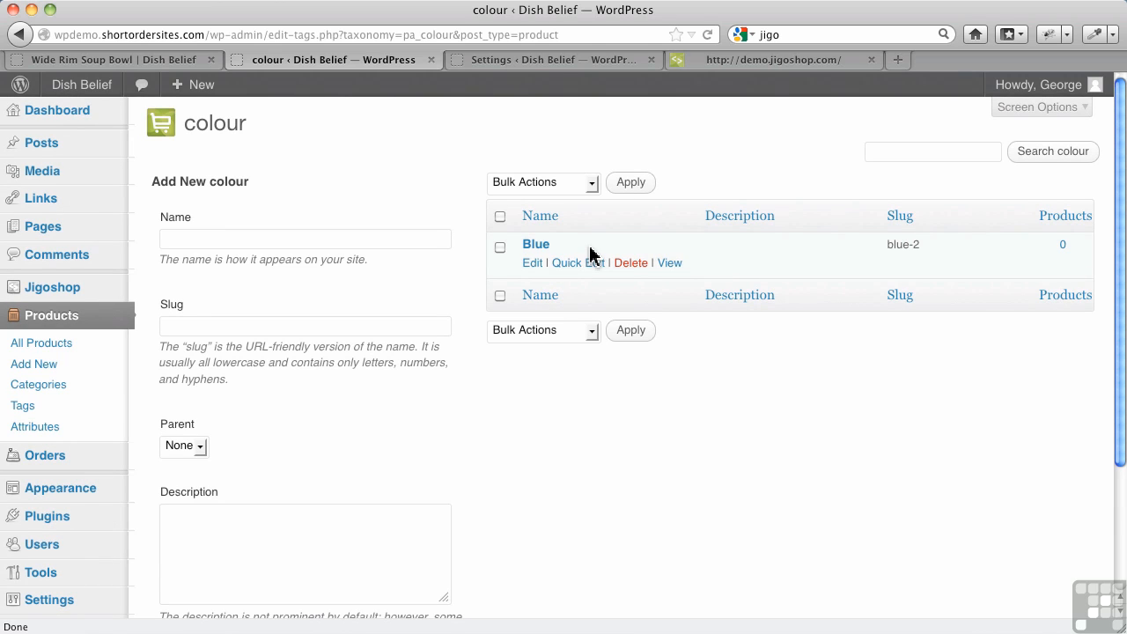
click(293, 240)
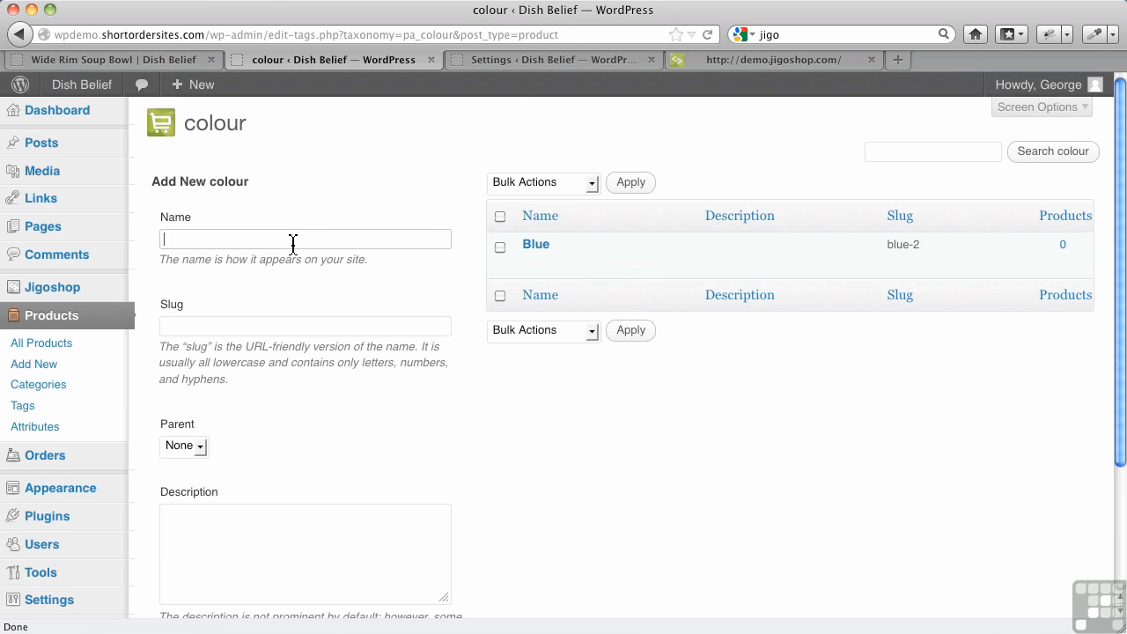
text(Green)
scroll(246, 423, down, 4)
click(195, 529)
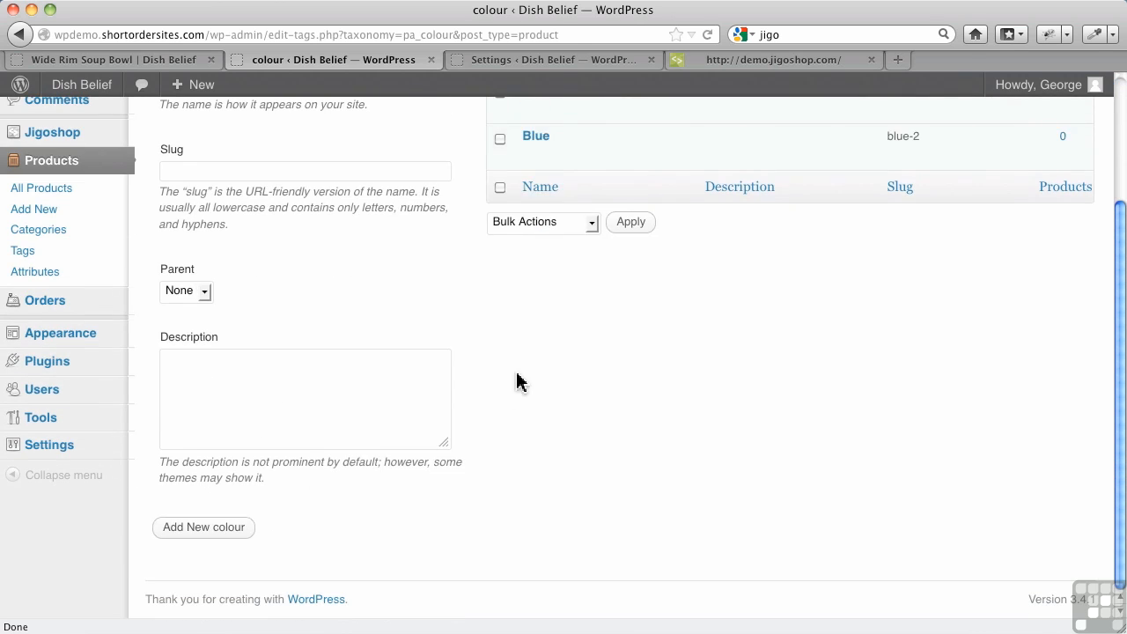
Add the term "Red" with no parent to the Colour attribute.
scroll(520, 379, up, 1)
scroll(533, 366, up, 3)
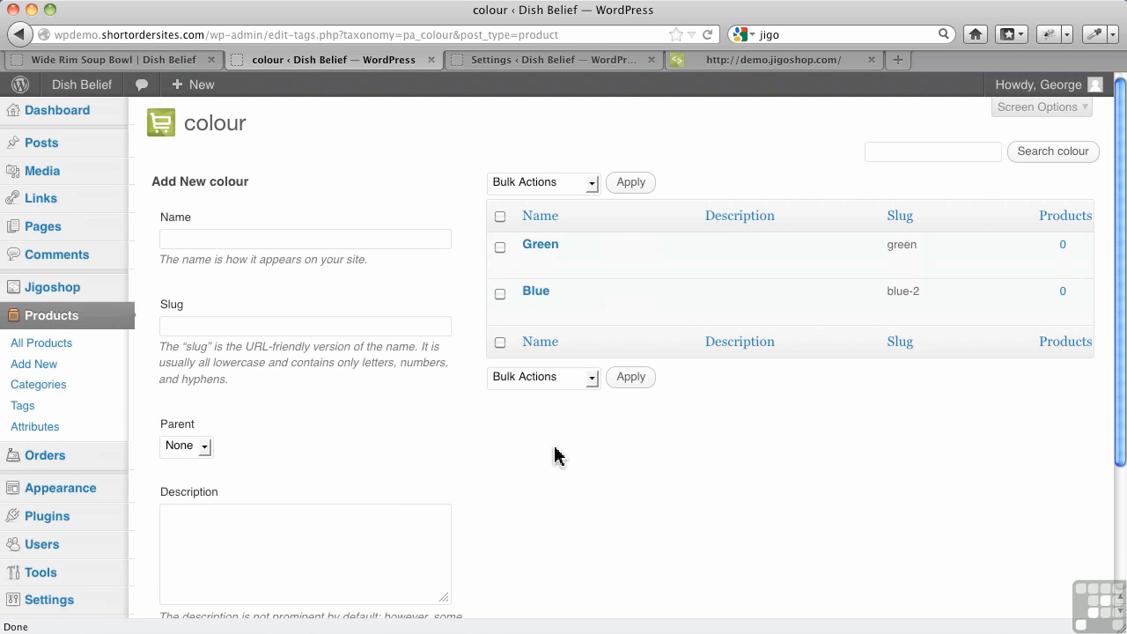
click(243, 248)
text(Red)
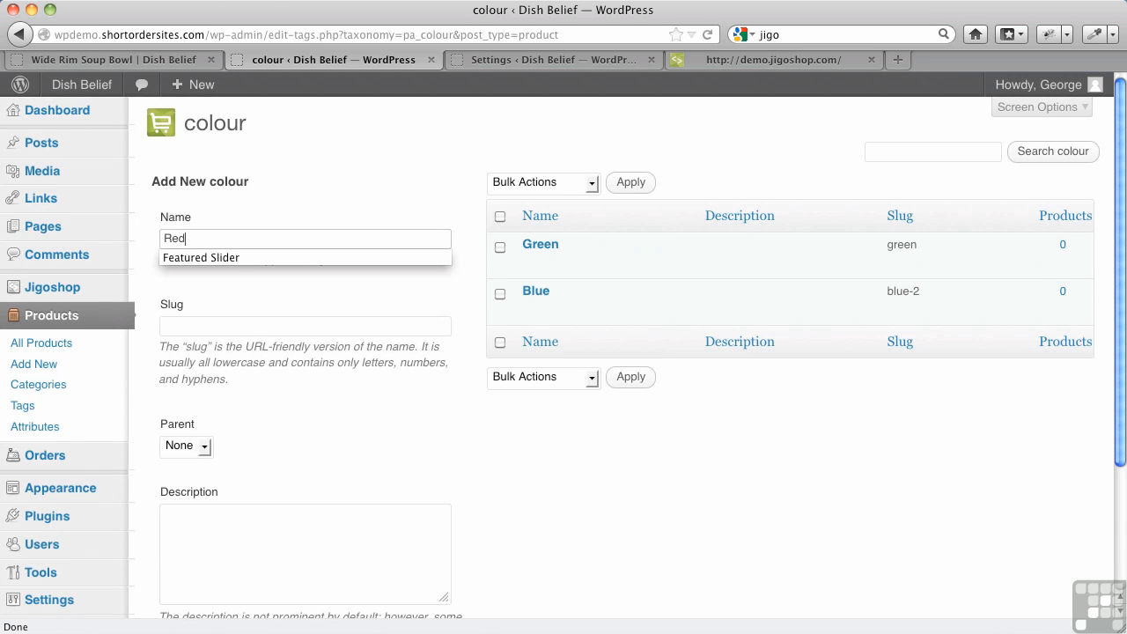
scroll(227, 392, down, 3)
scroll(227, 391, down, 1)
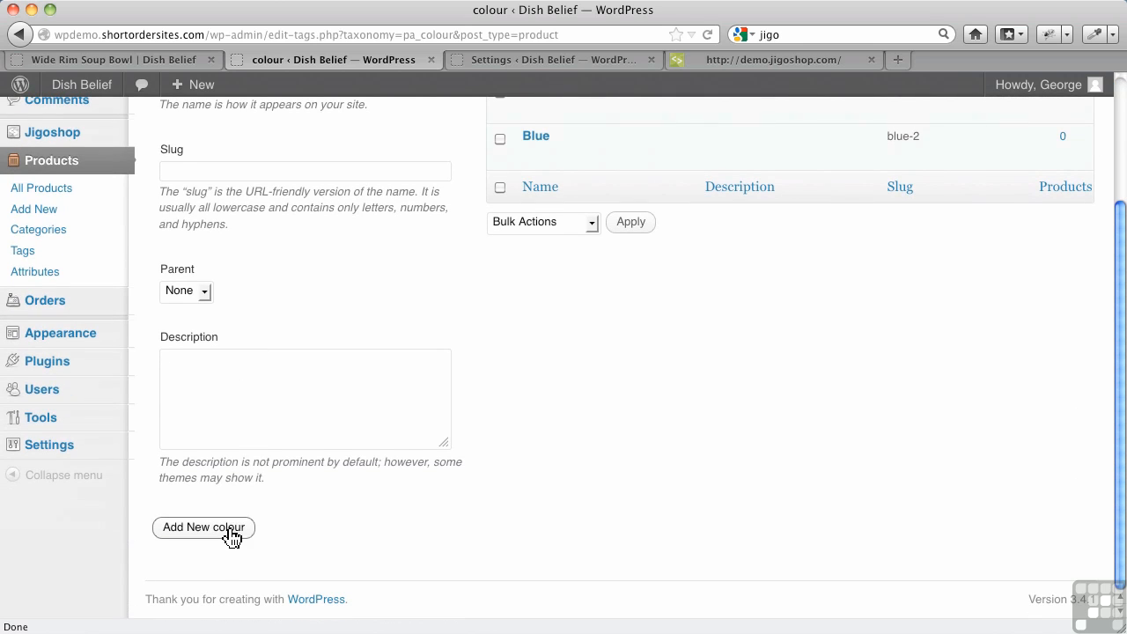
Add the term "Purple" with no parent to the Colour attribute.
scroll(317, 374, up, 3)
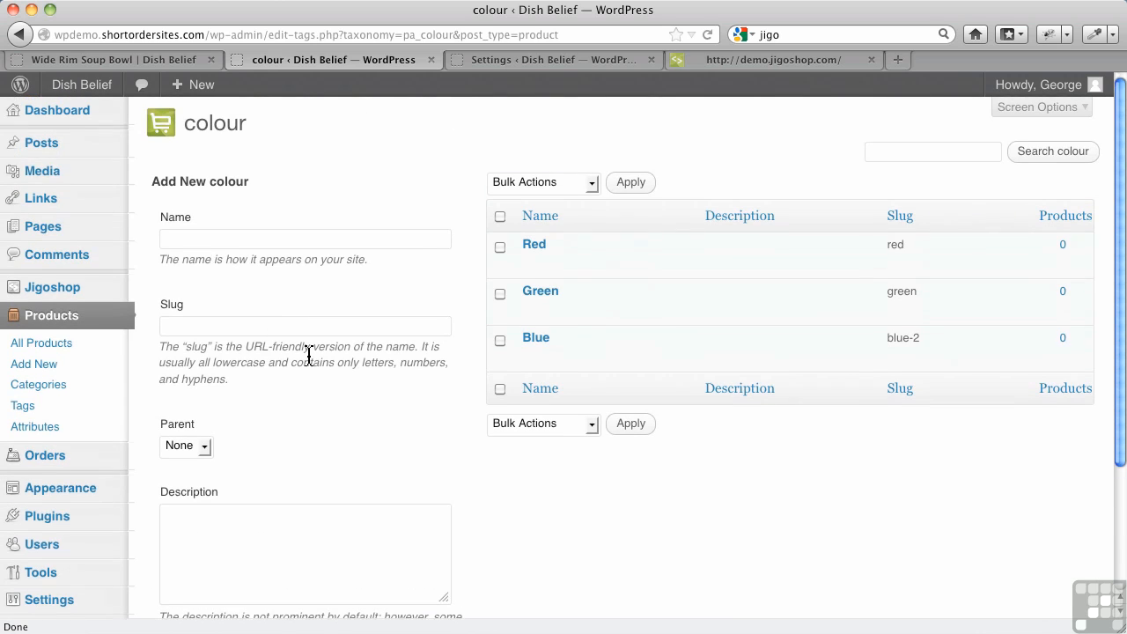
click(218, 248)
text(Purple)
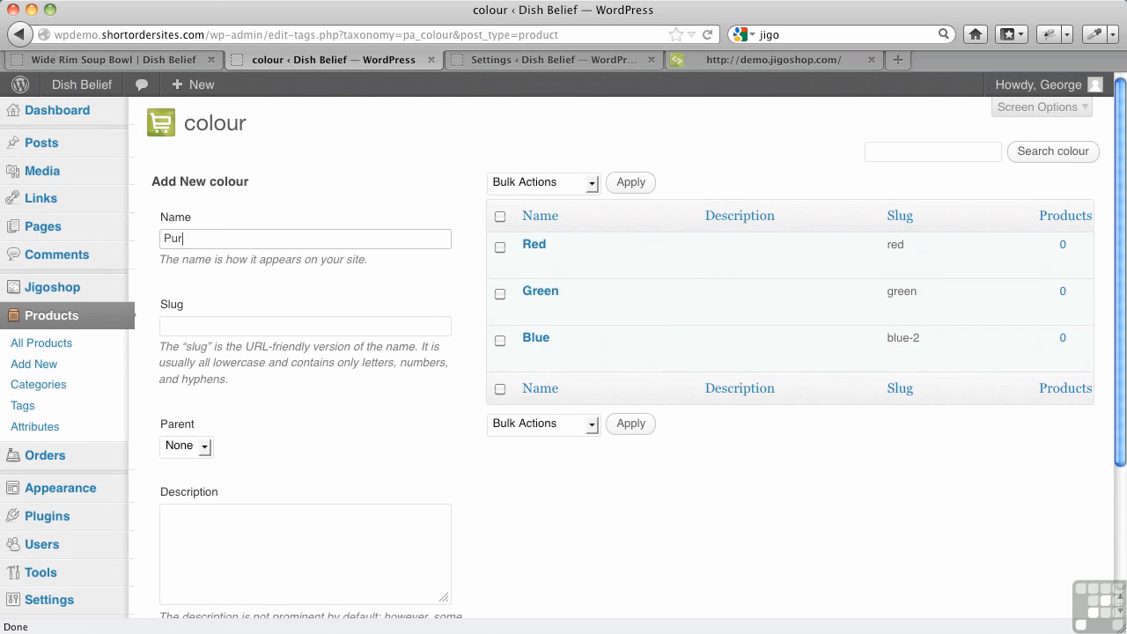
scroll(230, 489, down, 3)
click(221, 528)
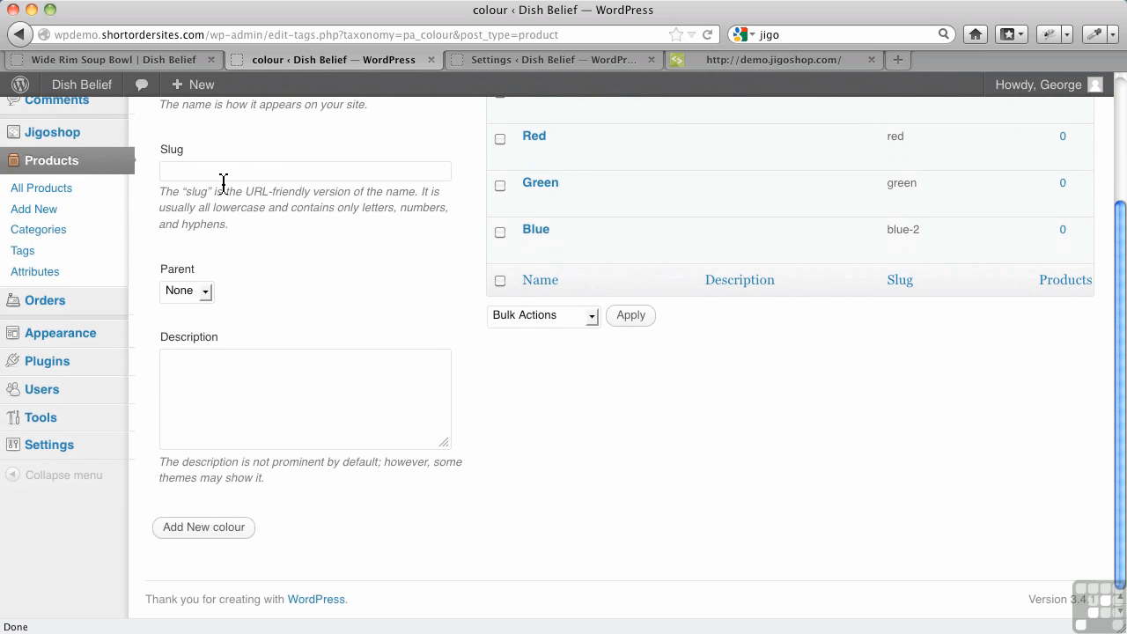
Add the term "Orange" with no parent to the Colour attribute.
scroll(236, 176, up, 3)
click(211, 245)
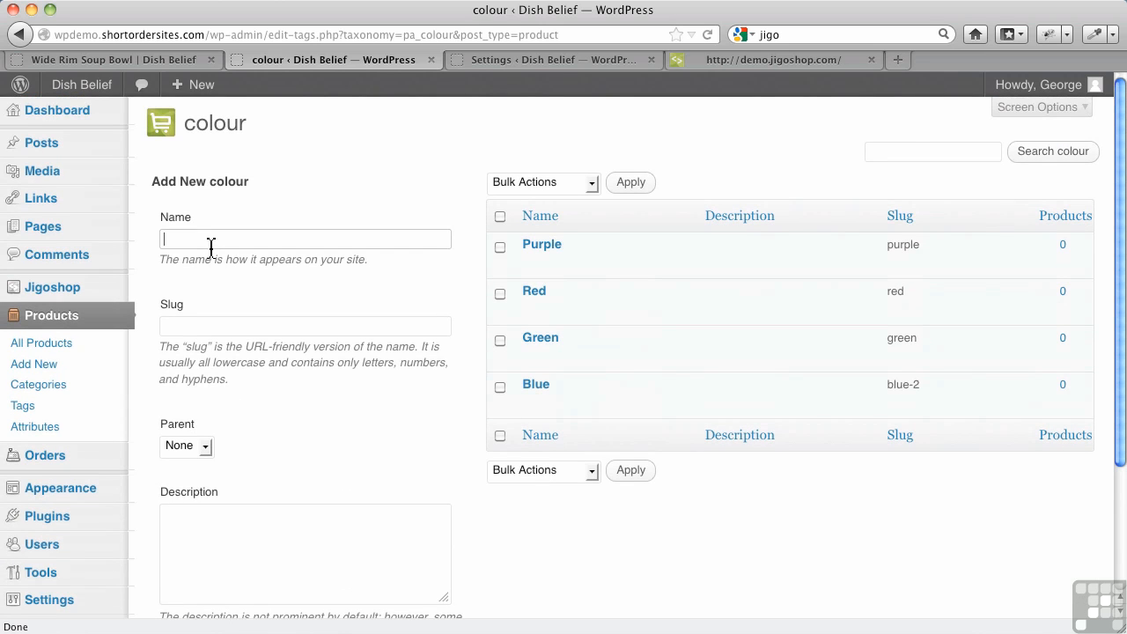
text(Orange)
scroll(229, 382, down, 4)
click(221, 527)
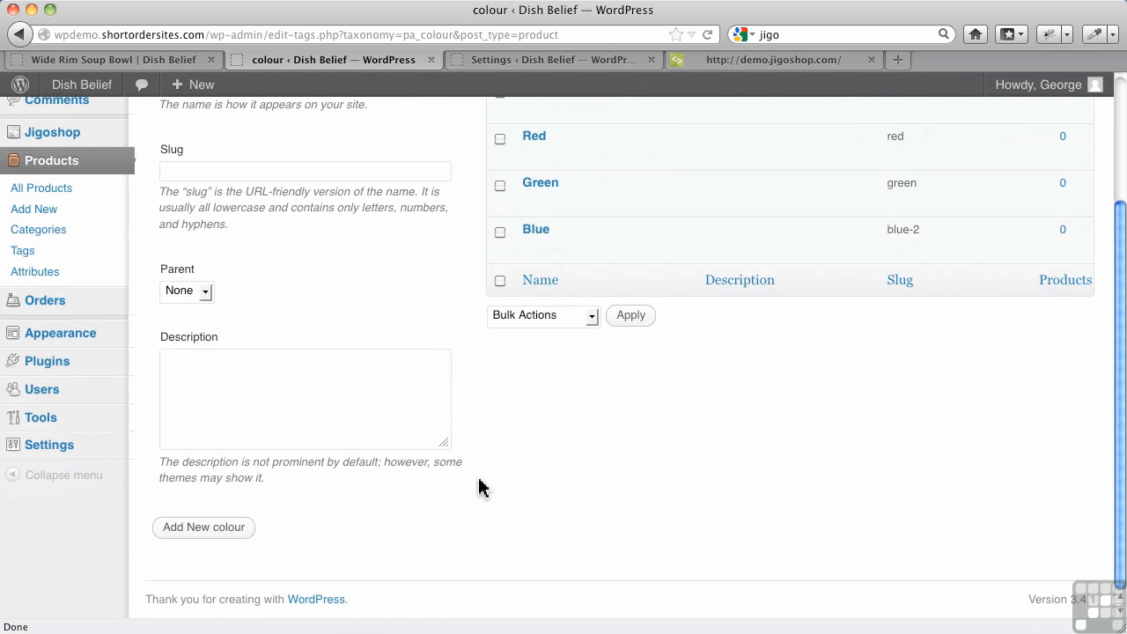
Return to the shop-wide product attributes and save the Colour attribute with its type set to Multiselect.
scroll(511, 461, up, 4)
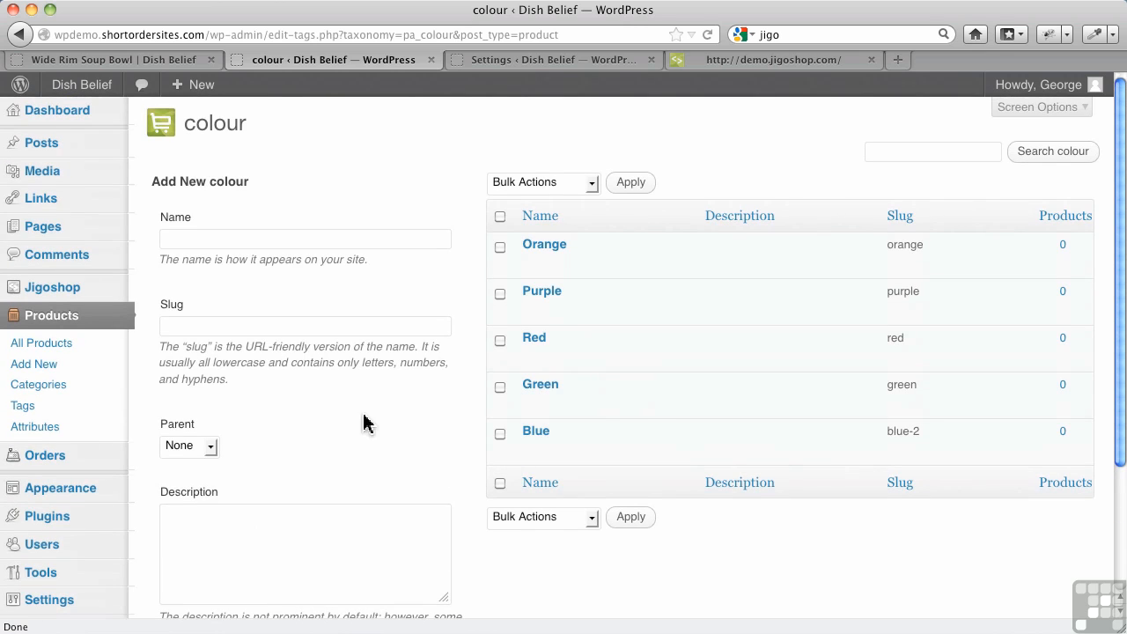
click(54, 436)
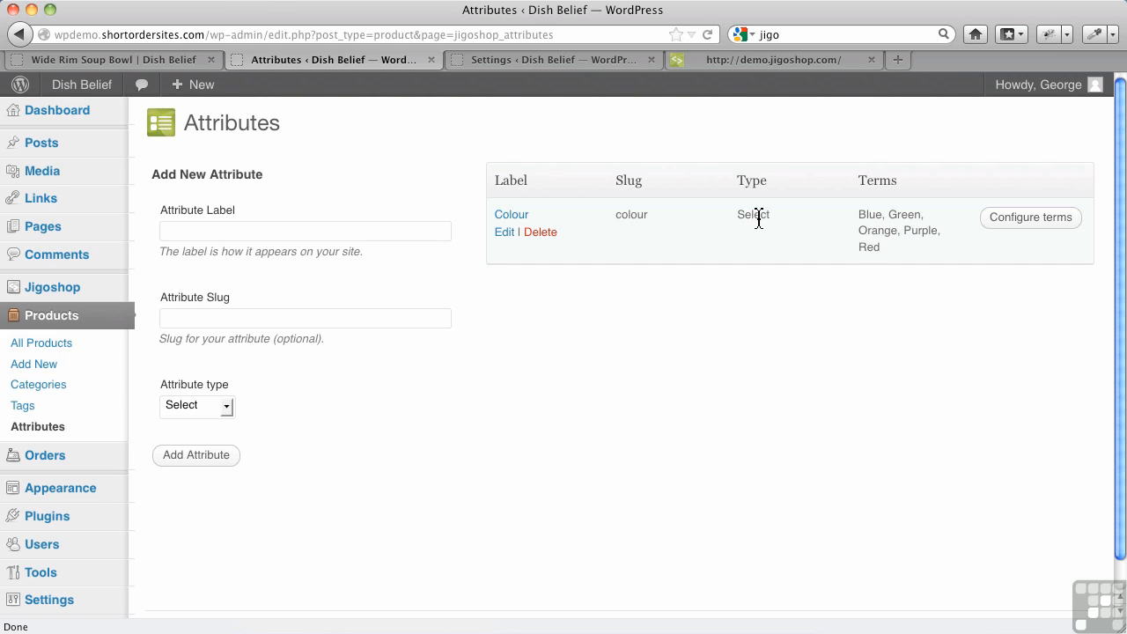
click(504, 236)
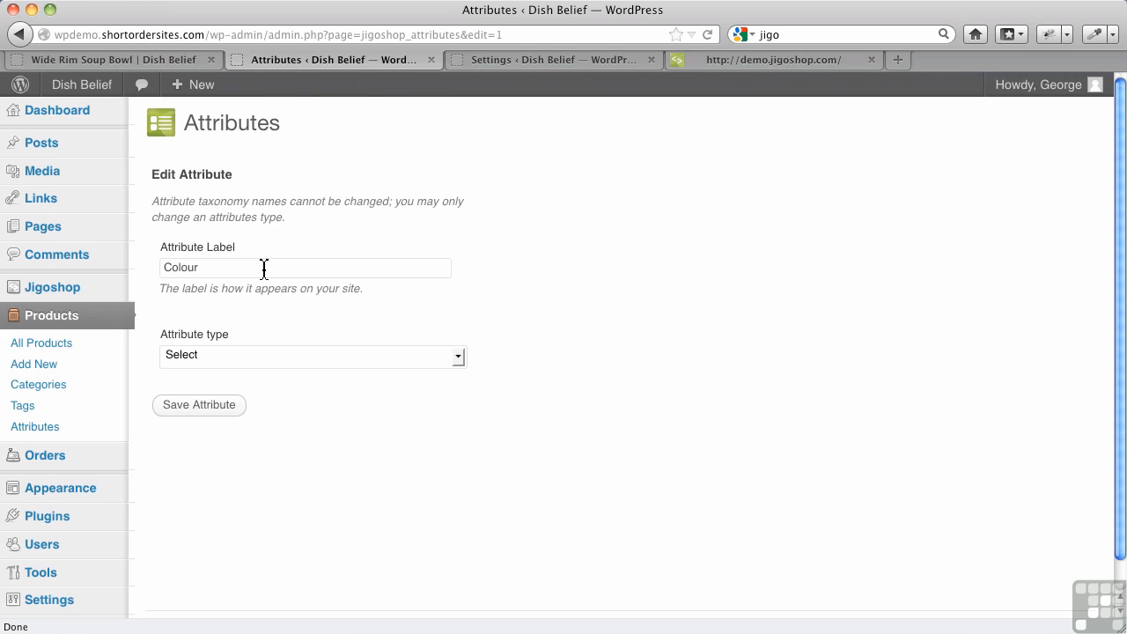
click(260, 361)
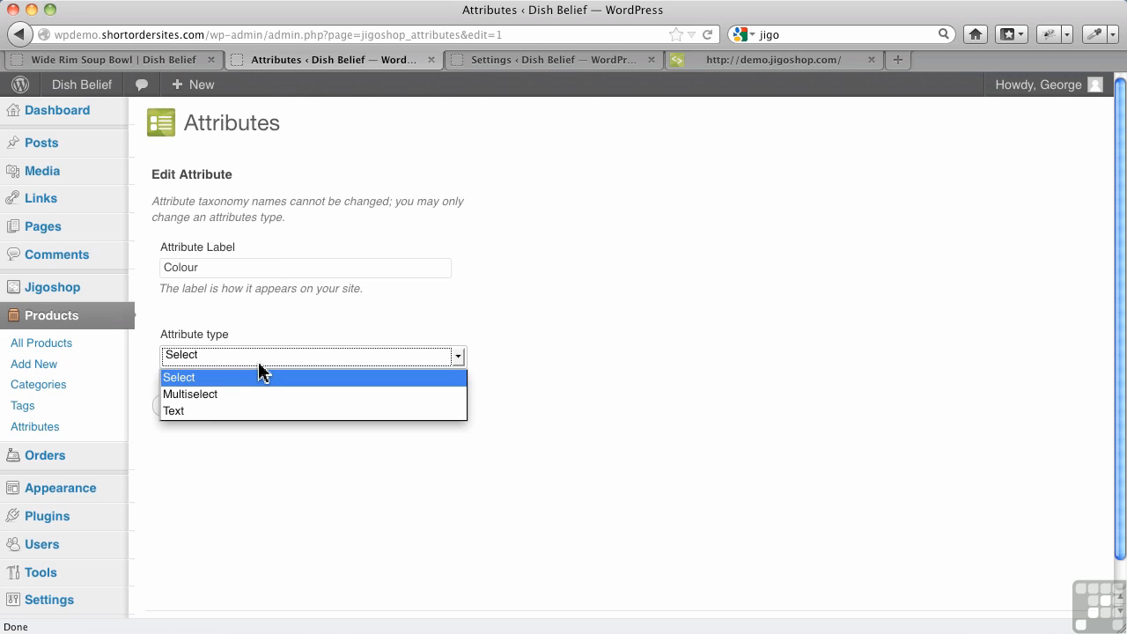
click(238, 394)
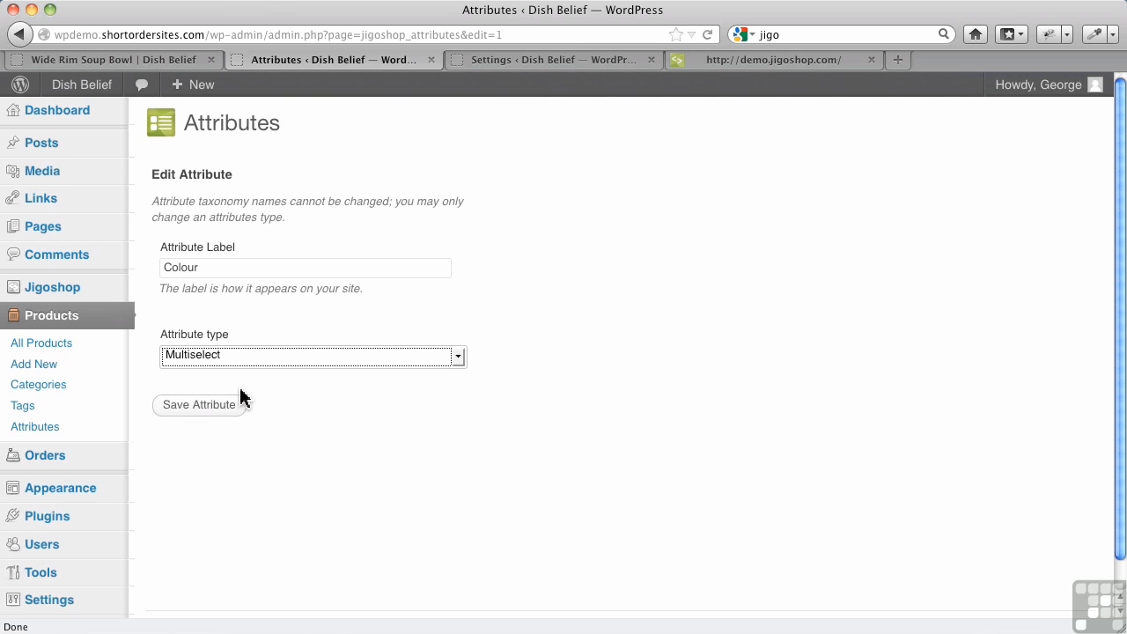
click(235, 412)
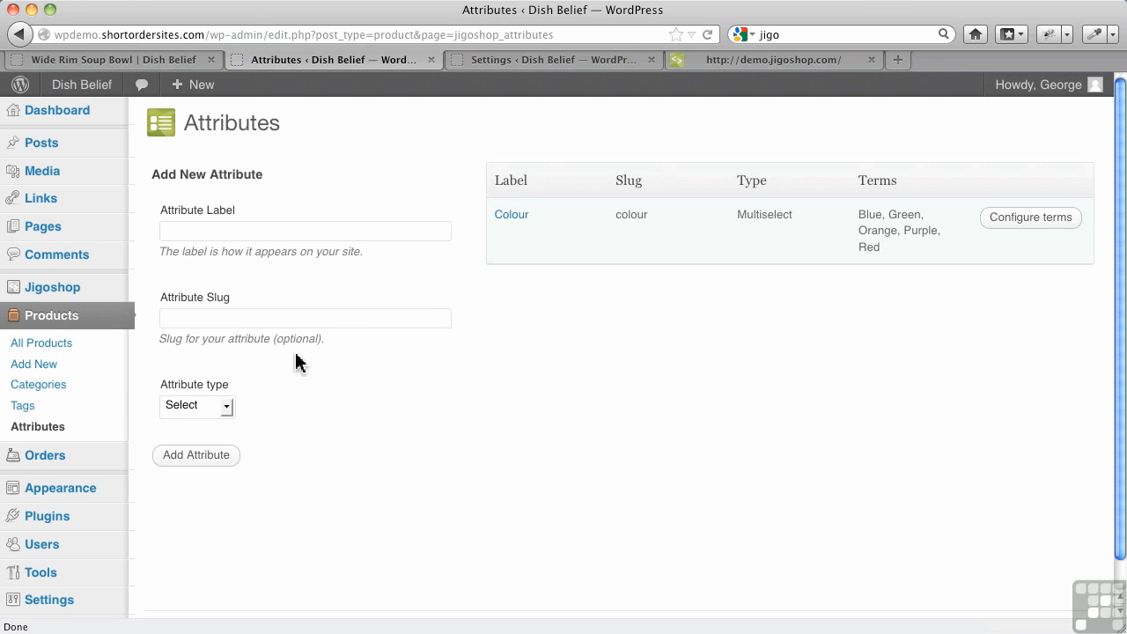
Open the Wide Rim Soup Bowl product for editing and show the attributes in its product data.
click(51, 348)
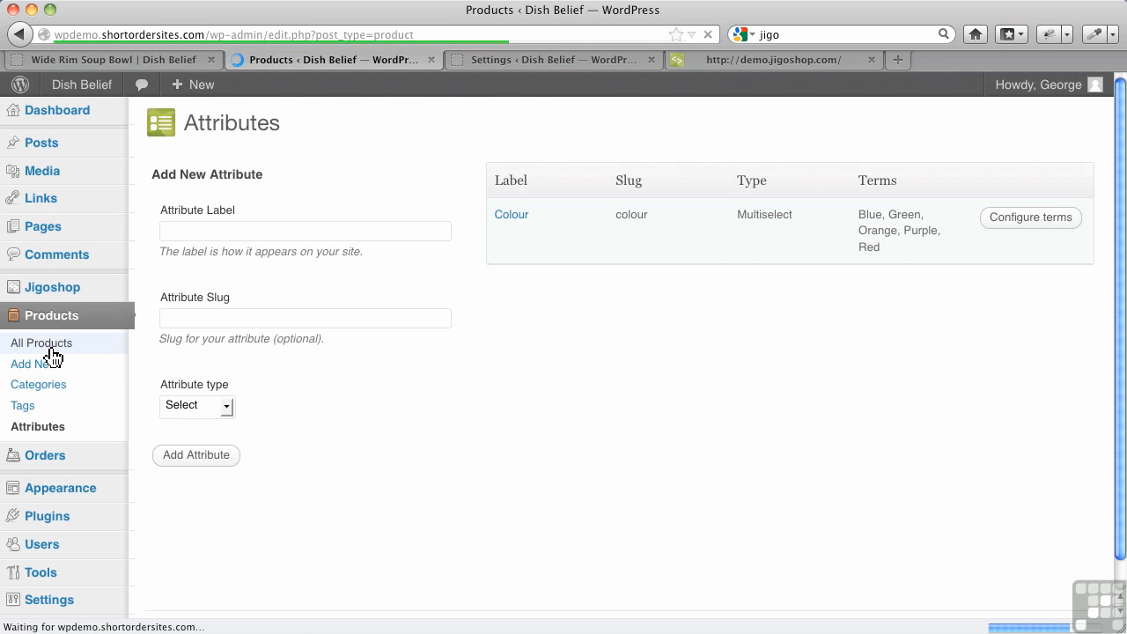
click(304, 256)
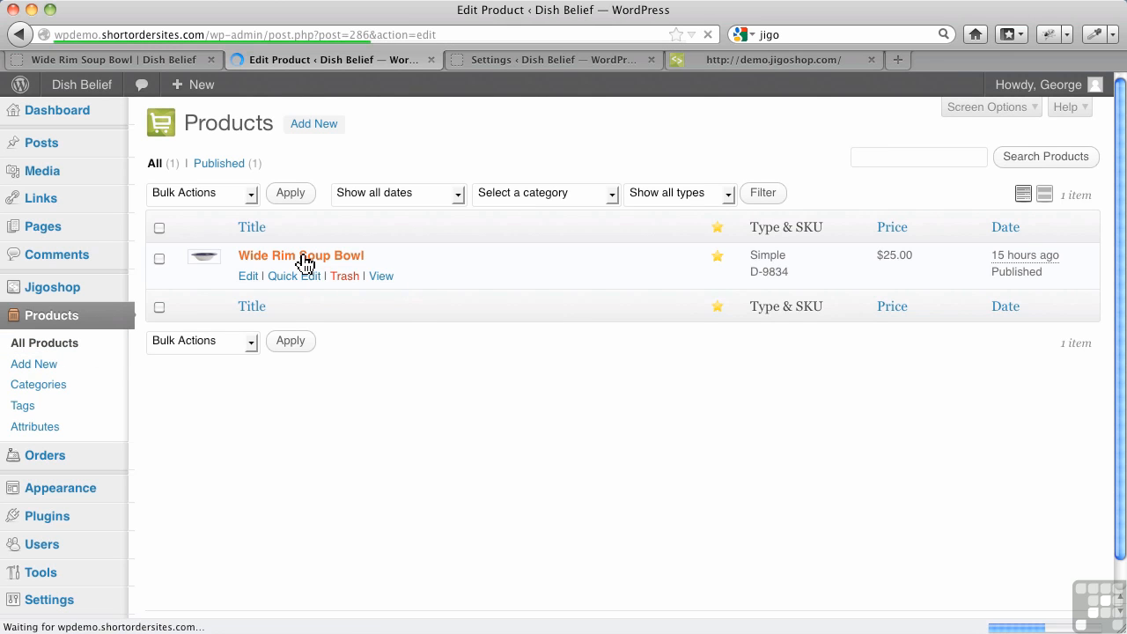
scroll(362, 402, down, 8)
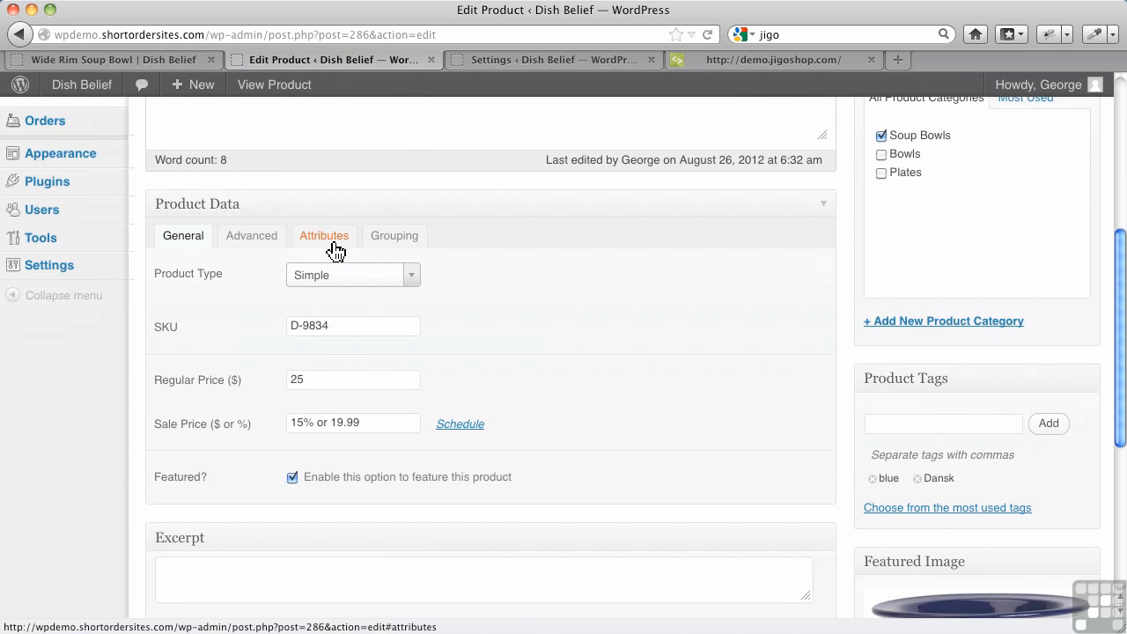
click(335, 251)
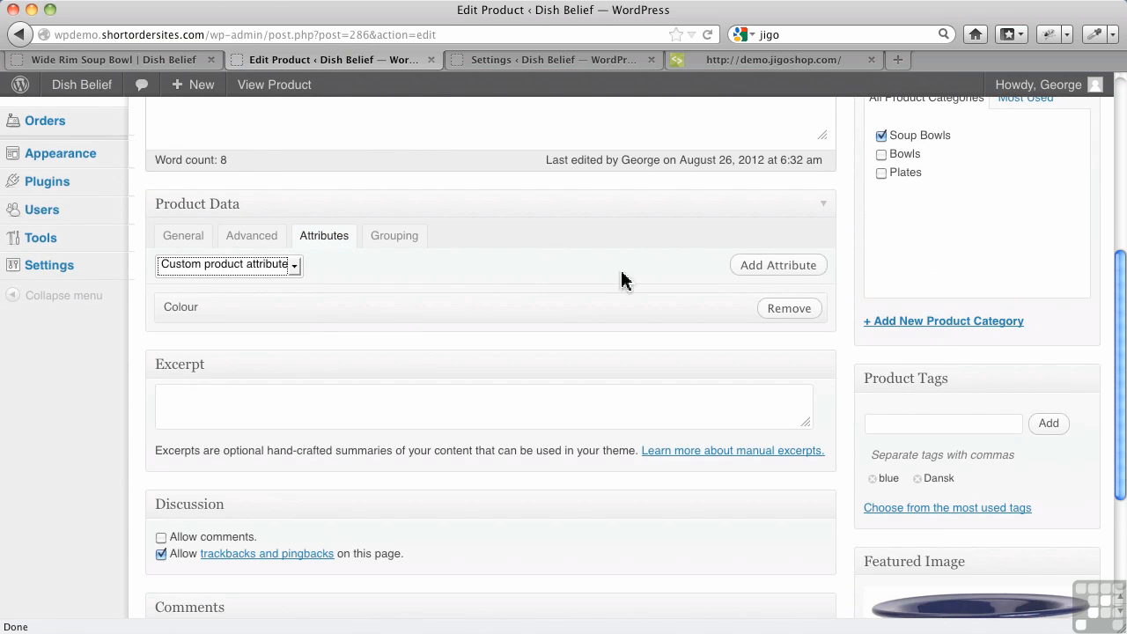
click(770, 276)
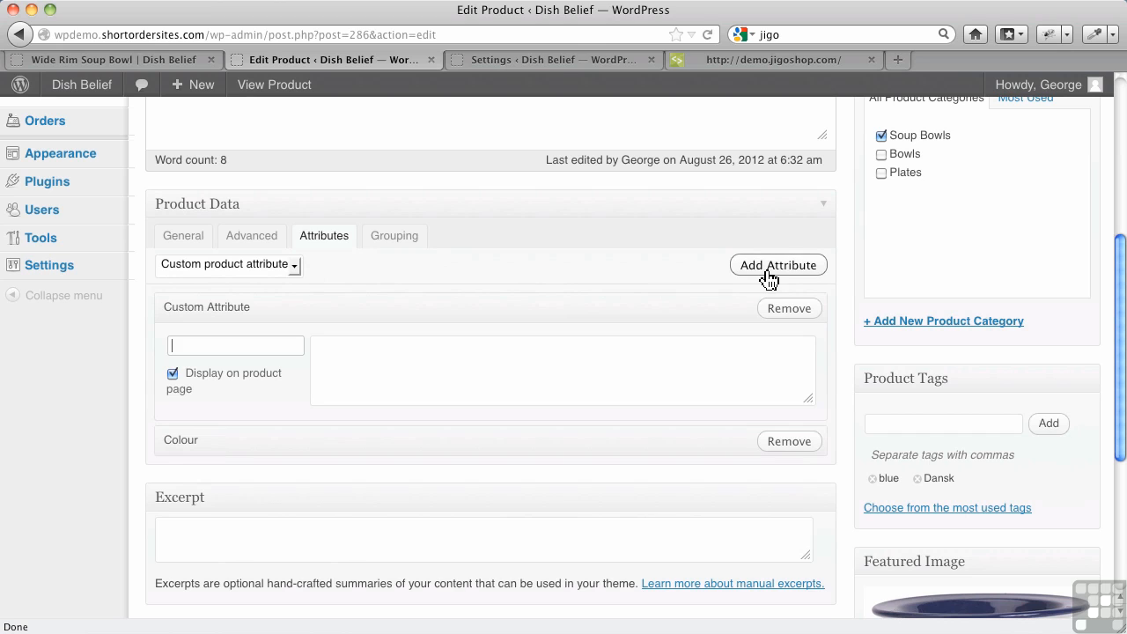
click(294, 266)
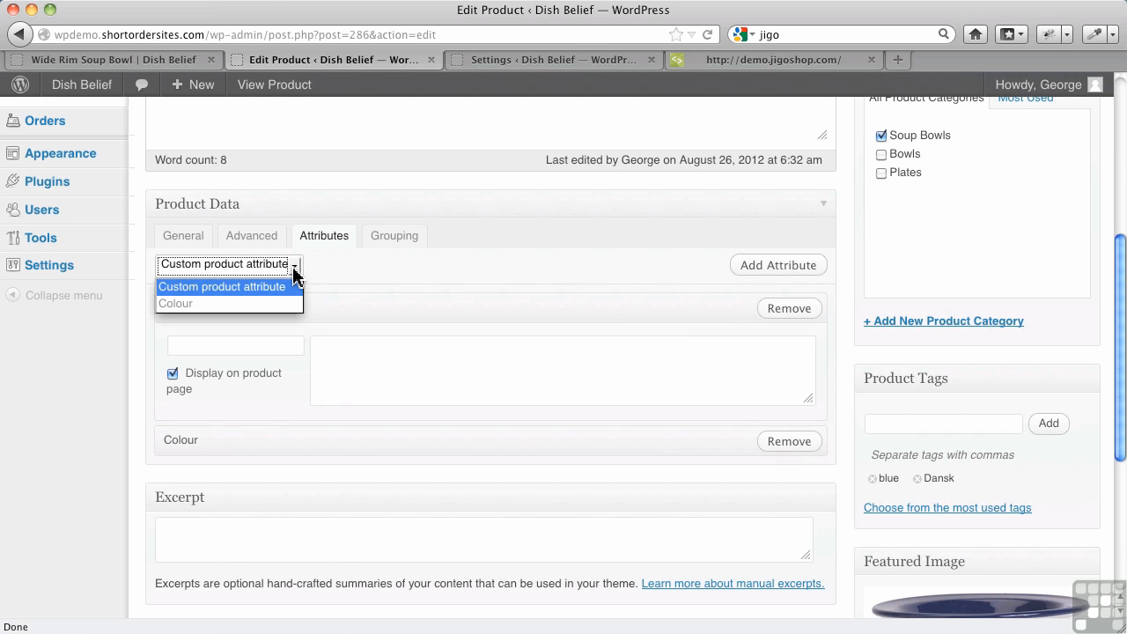
click(358, 275)
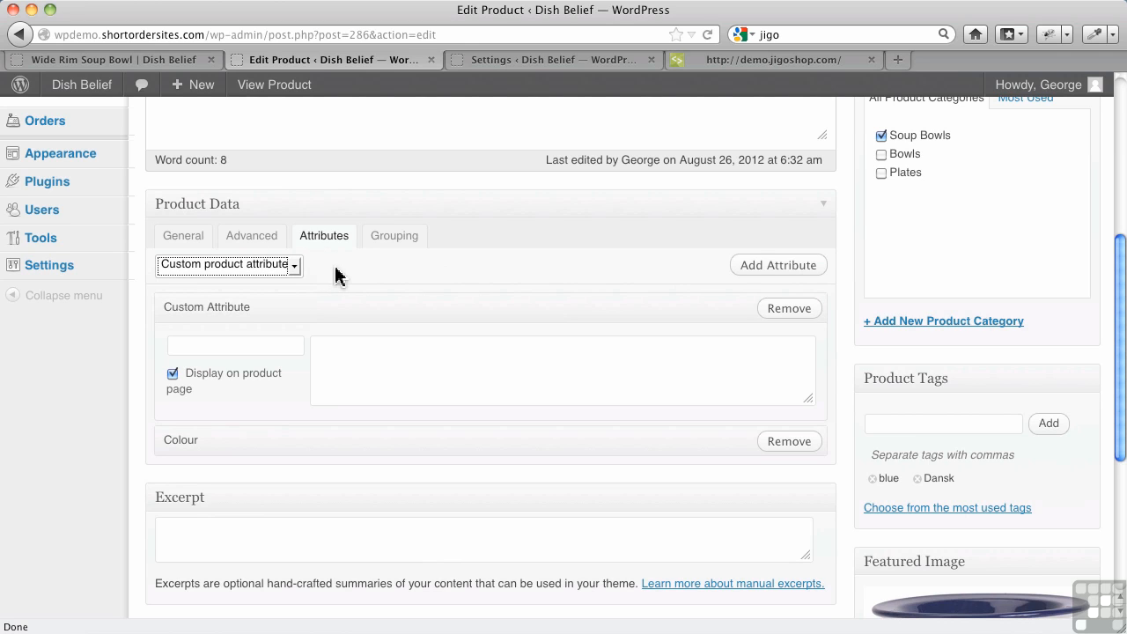
click(783, 310)
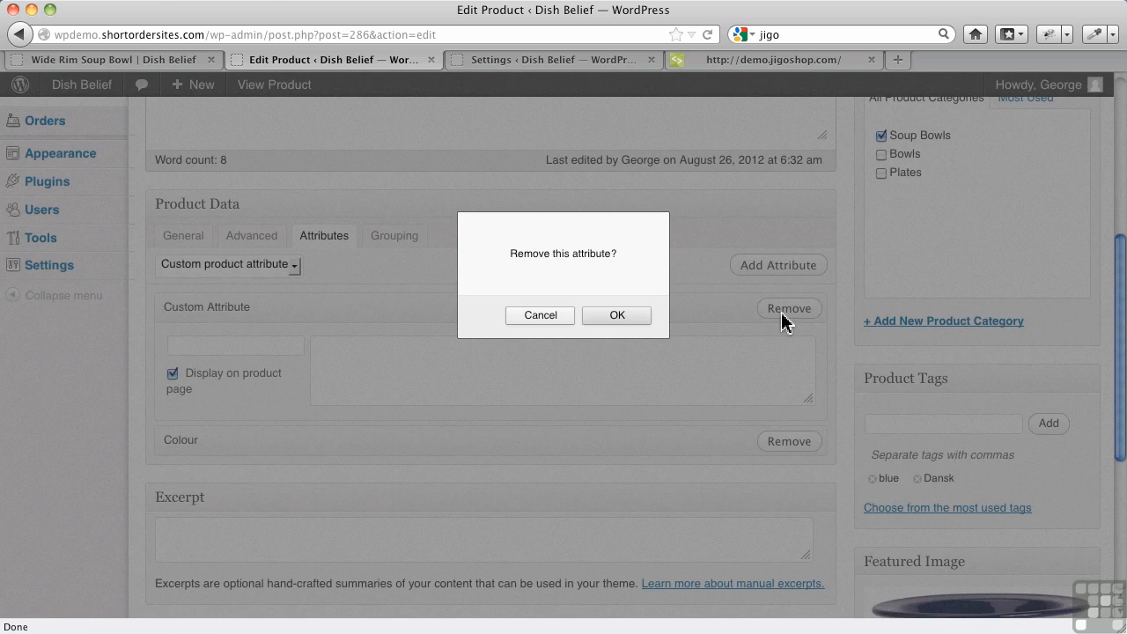
click(641, 319)
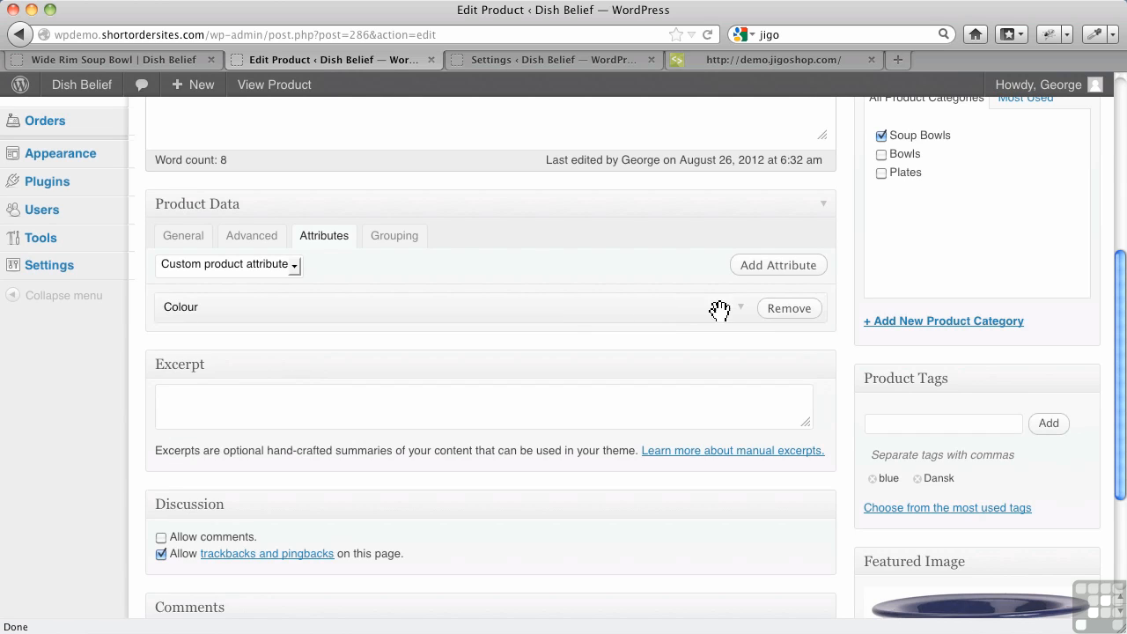
Remove the custom Colour attribute from the soup bowl and set its product type to Variable.
click(790, 310)
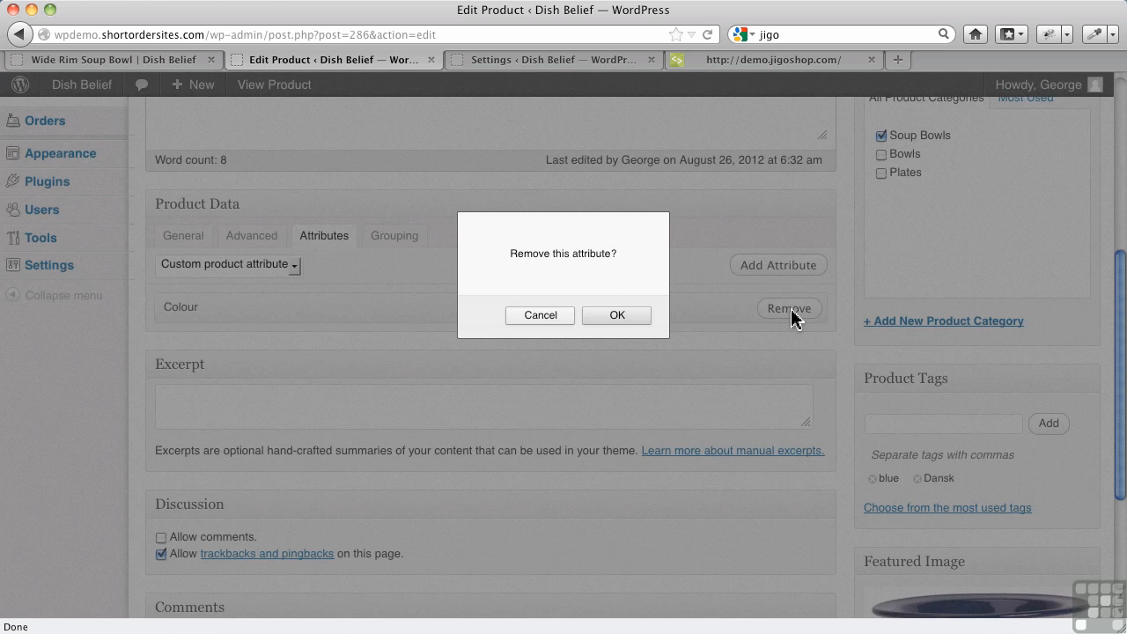
click(639, 321)
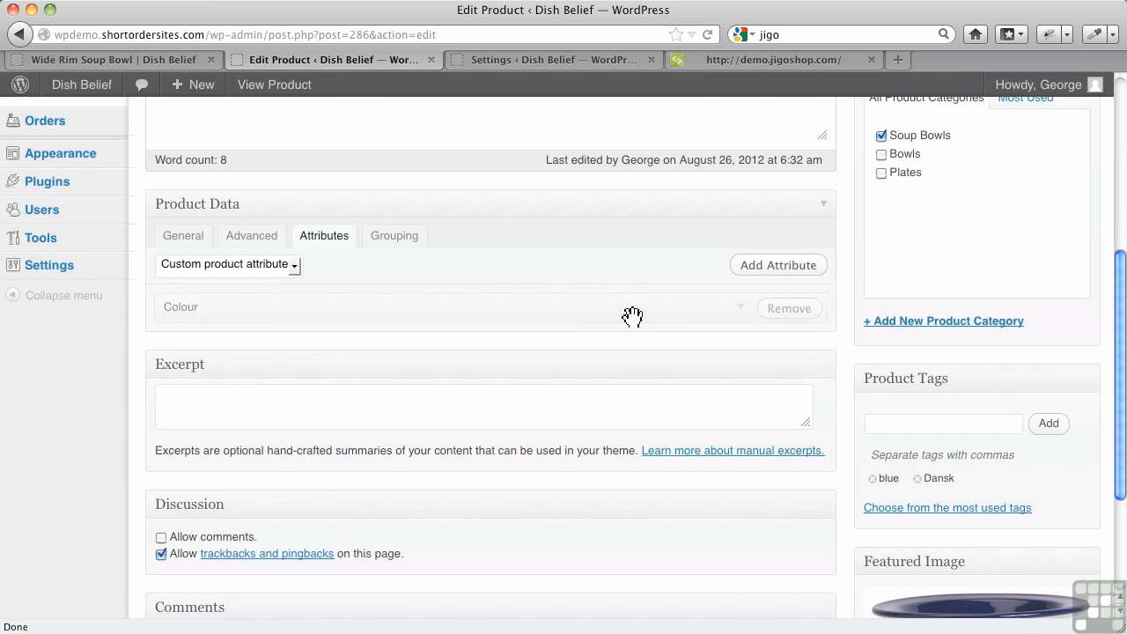
click(195, 245)
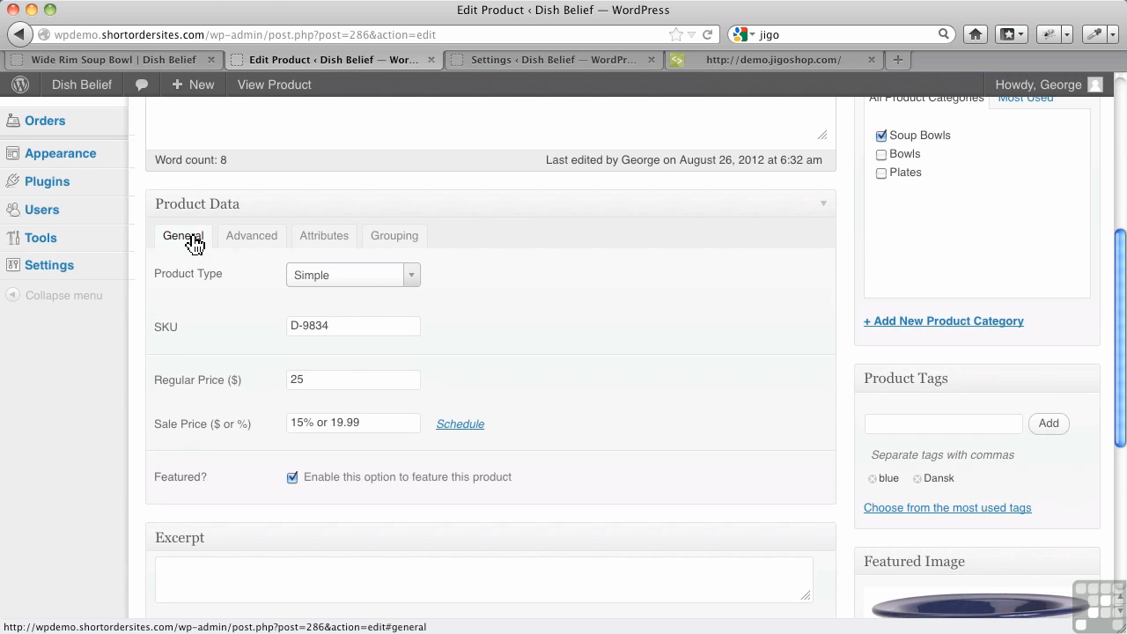
click(384, 283)
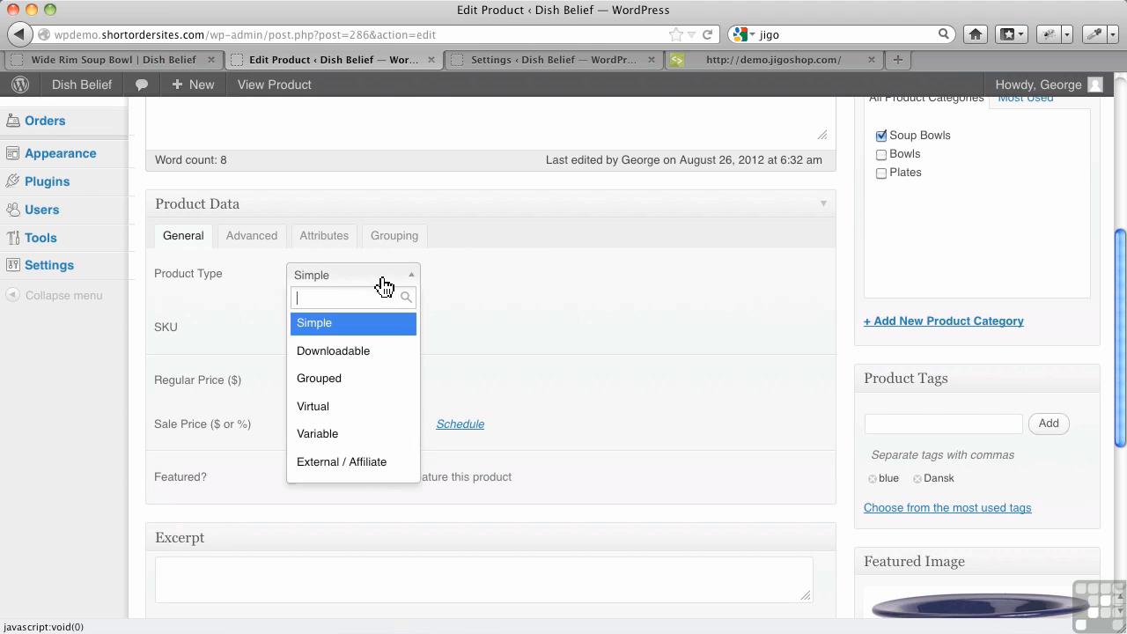
click(348, 440)
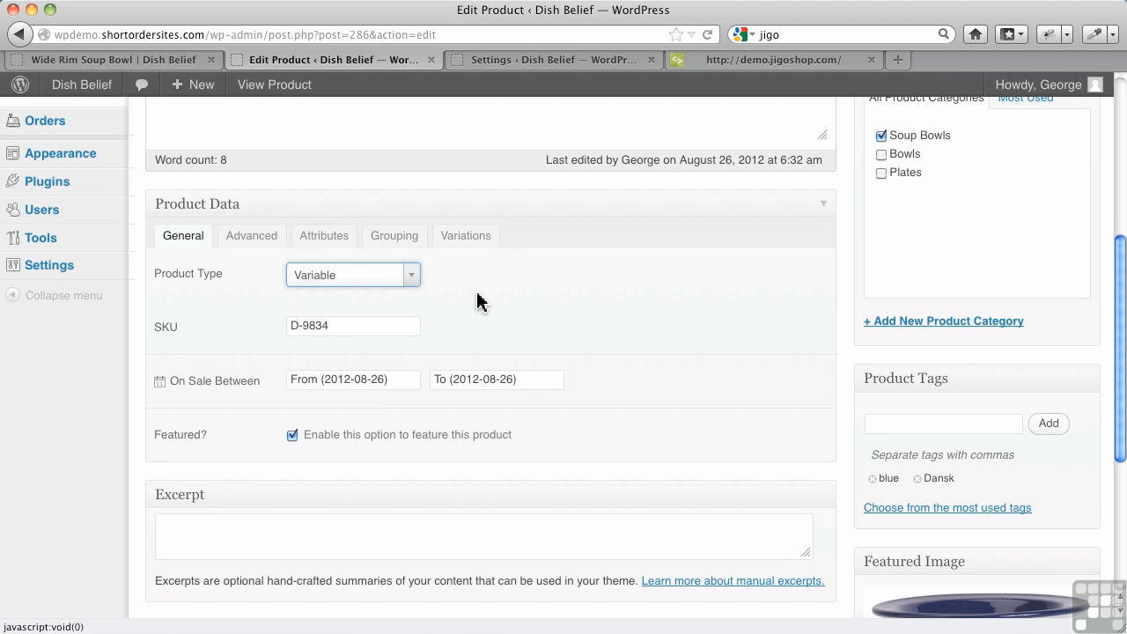